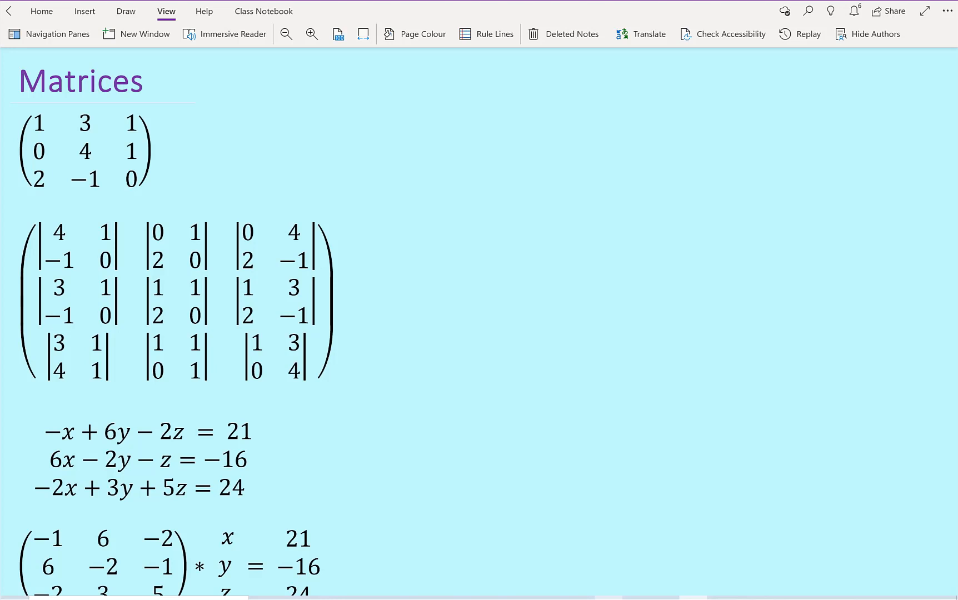
Step: Load the first 3×3 matrix under the Matrices heading into the Maths assistant and apply Invert Matrix
click(153, 169)
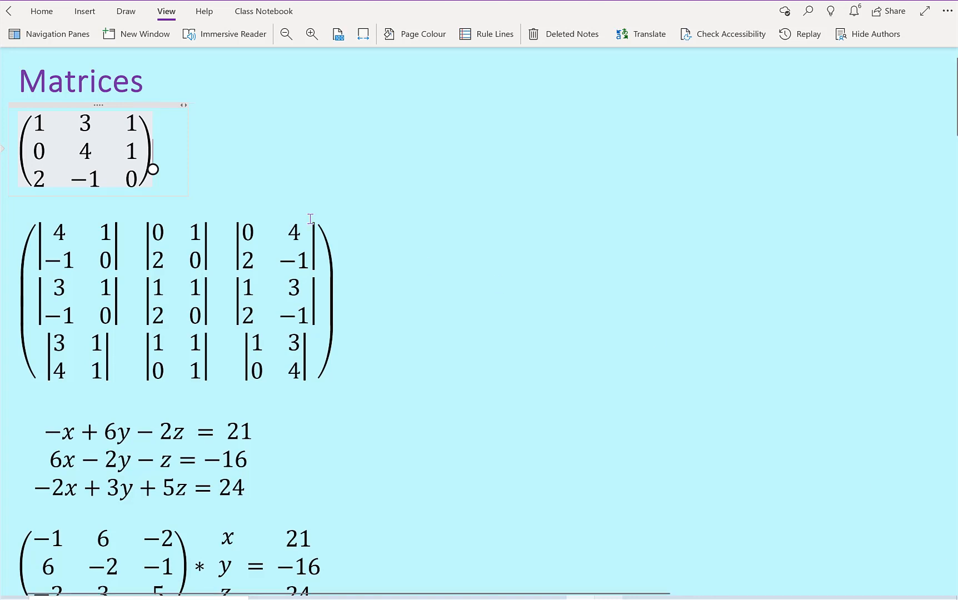
click(86, 12)
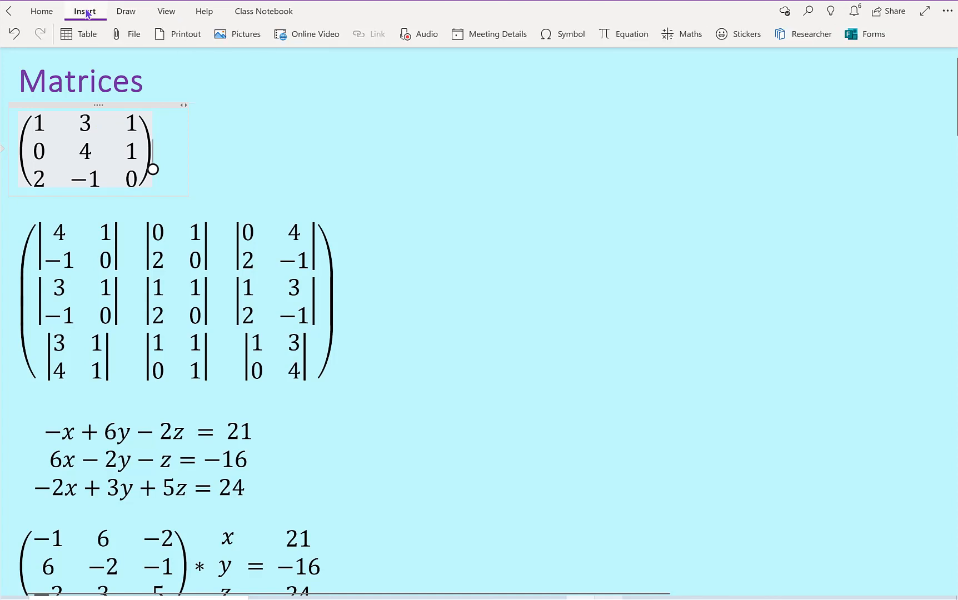
click(688, 44)
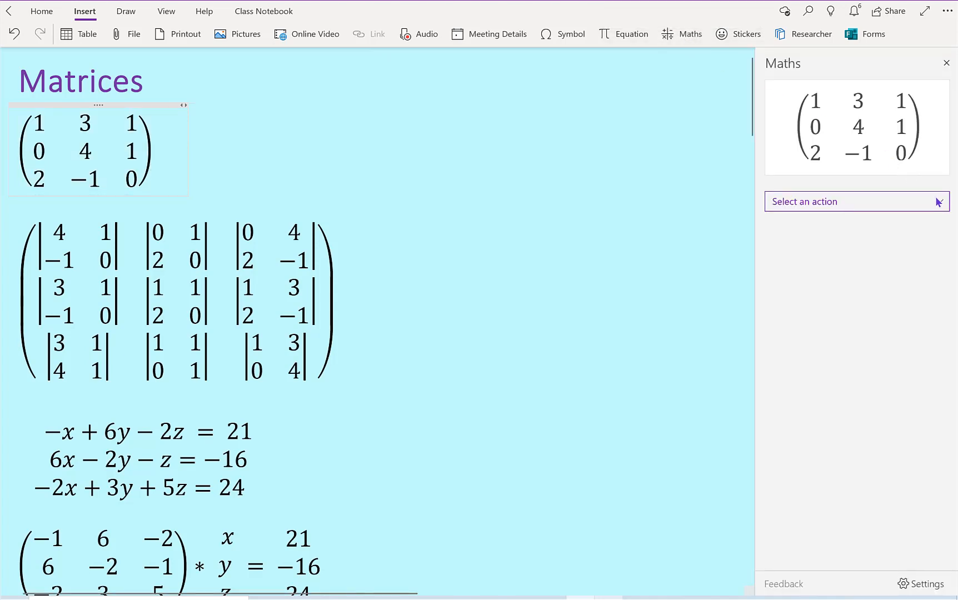
click(939, 205)
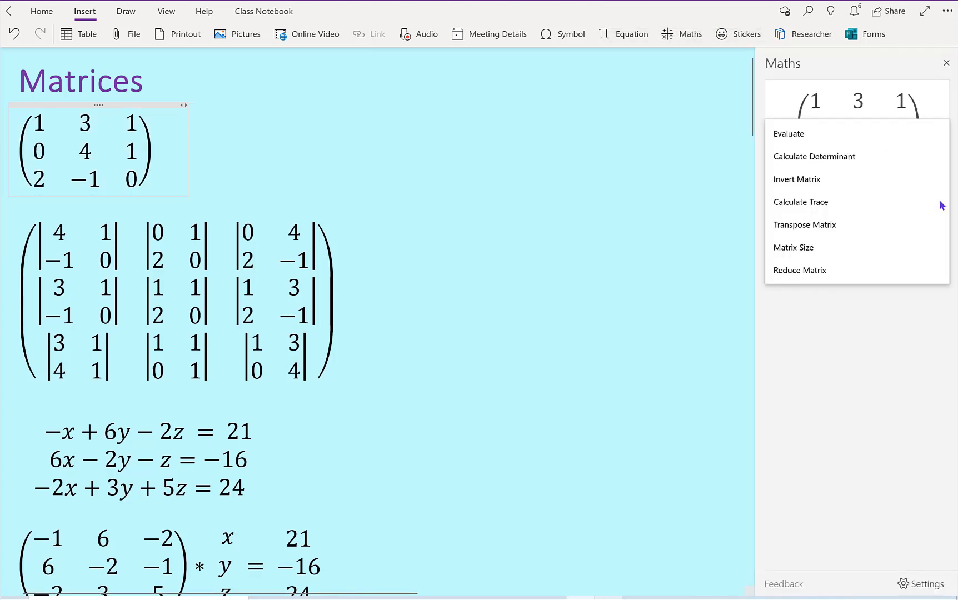
click(832, 180)
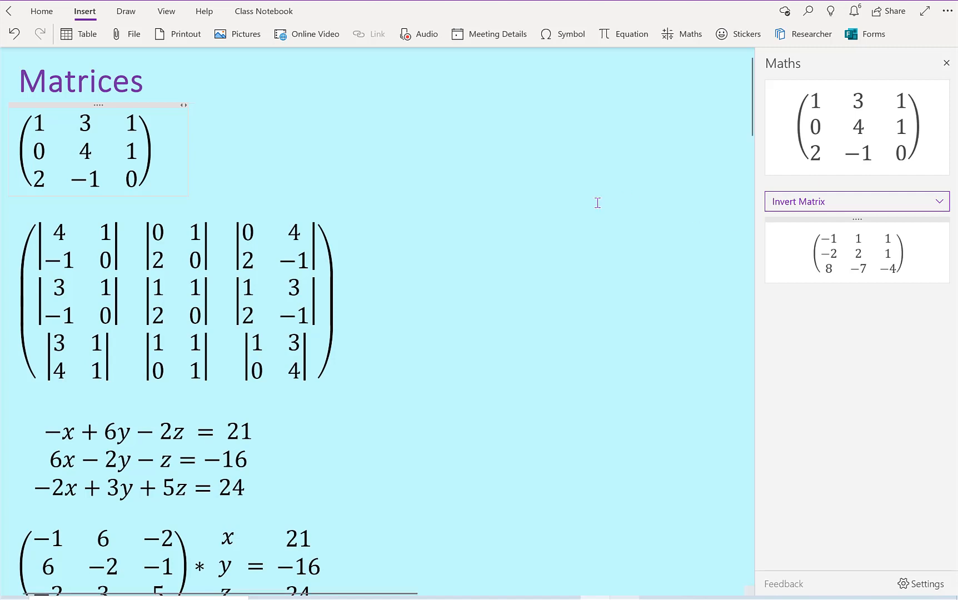
Step: Calculate the determinant of the large matrix made of nine 2×2 determinants with the Maths assistant
triple_click(321, 250)
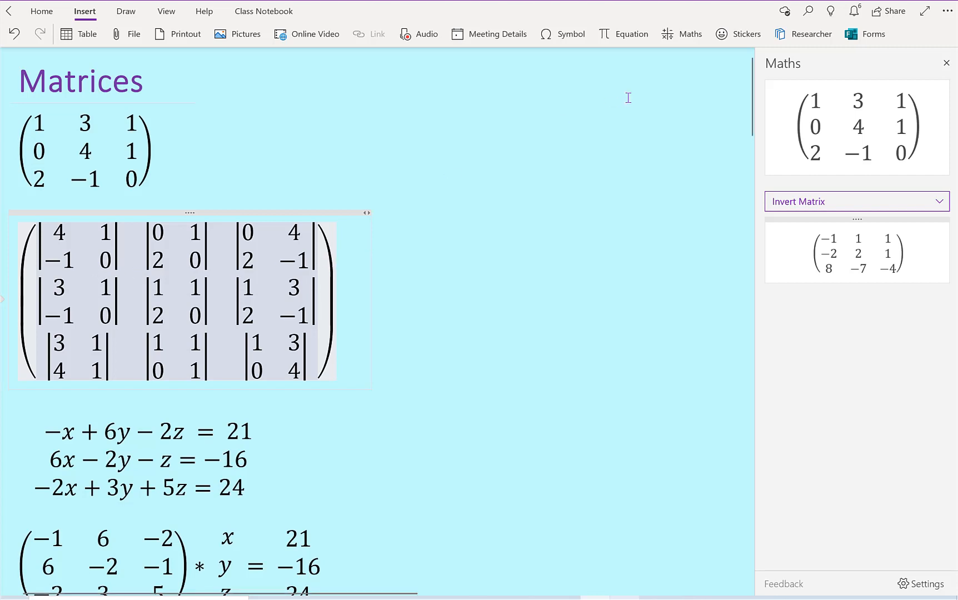
click(688, 38)
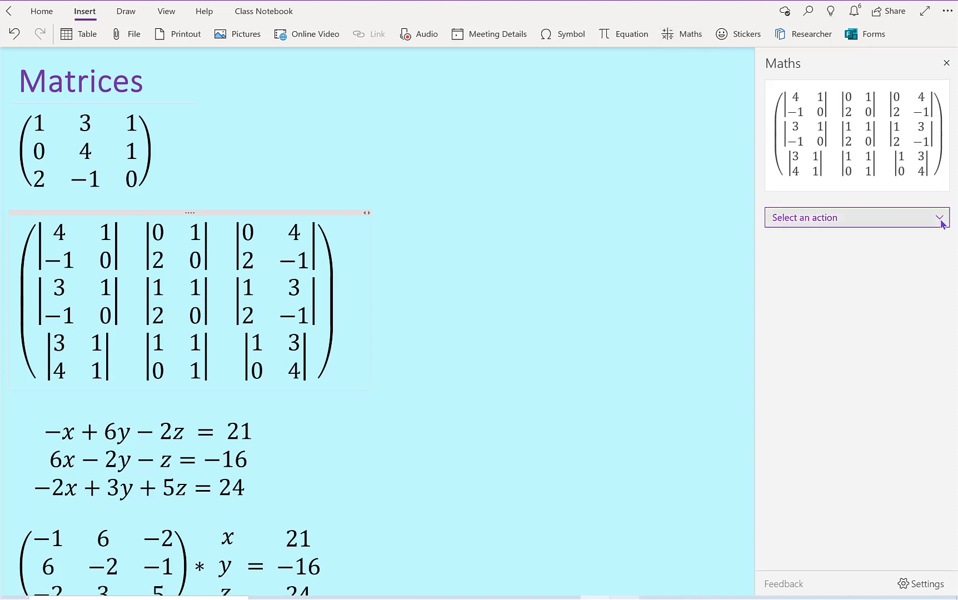
click(943, 222)
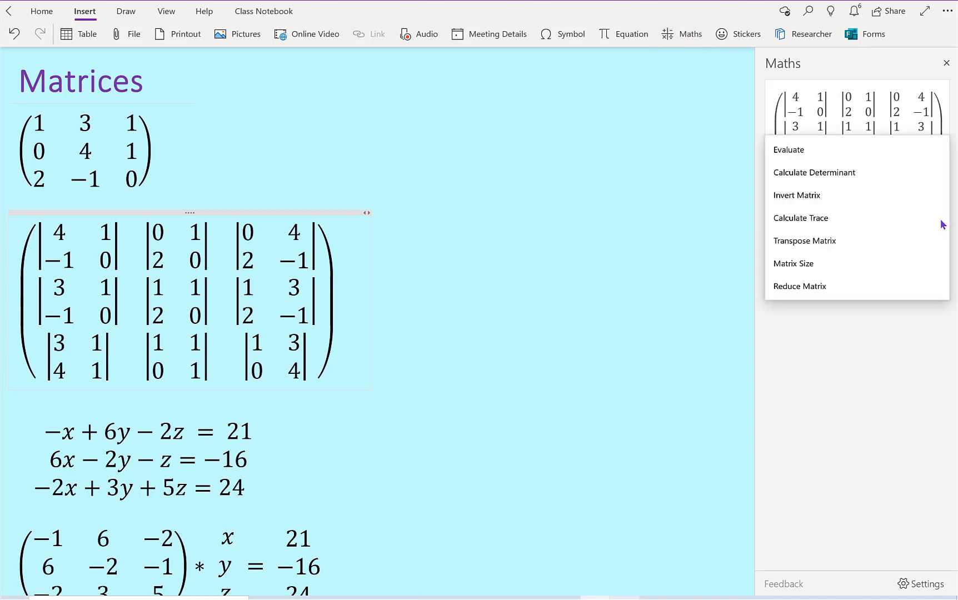
click(897, 170)
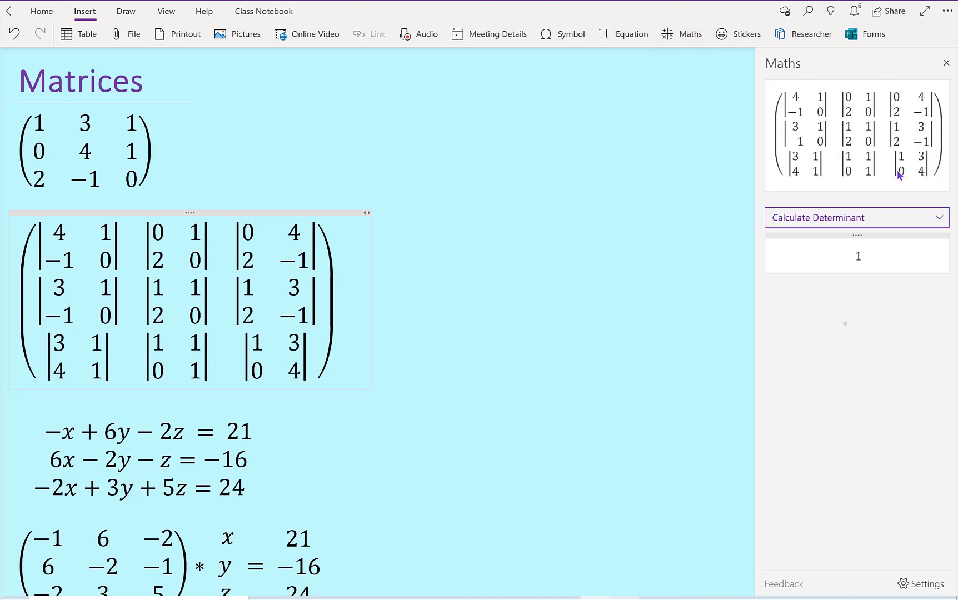
click(943, 221)
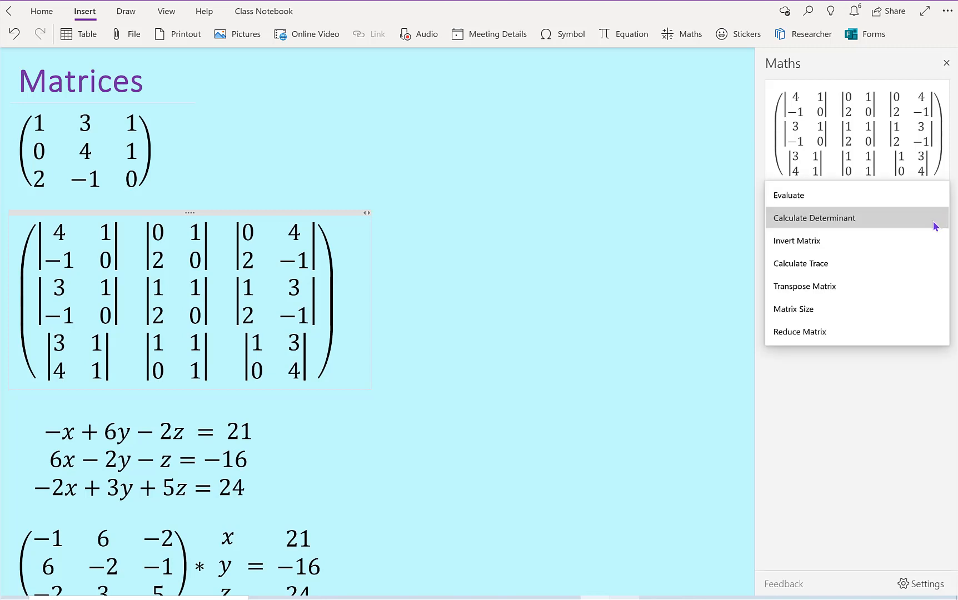
click(723, 208)
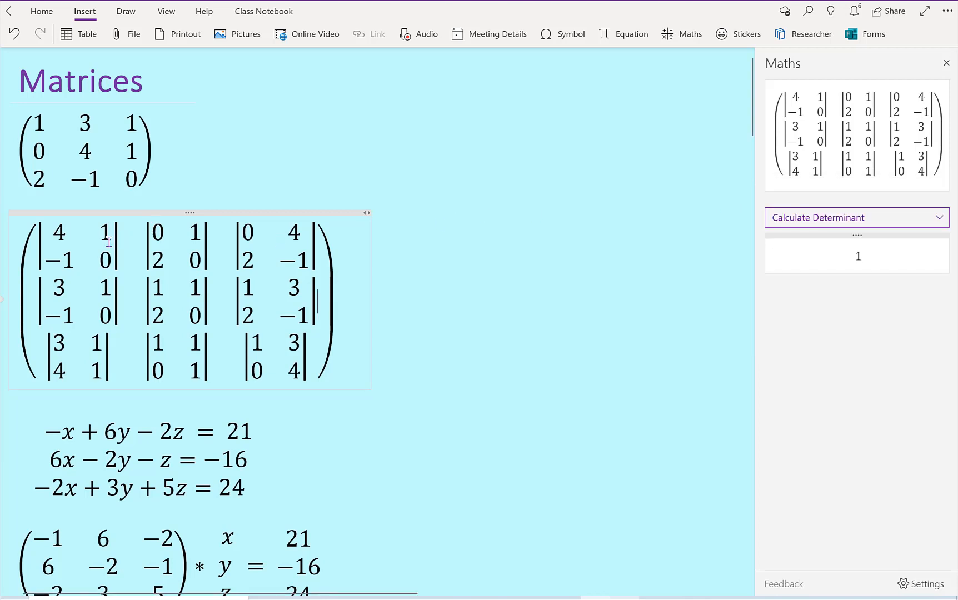
Step: Evaluate only the first 2×2 determinant (4, 1; −1, 0) inside the large matrix with the Maths assistant
drag(109, 242, 83, 241)
drag(201, 241, 149, 248)
drag(317, 246, 247, 239)
drag(114, 249, 58, 249)
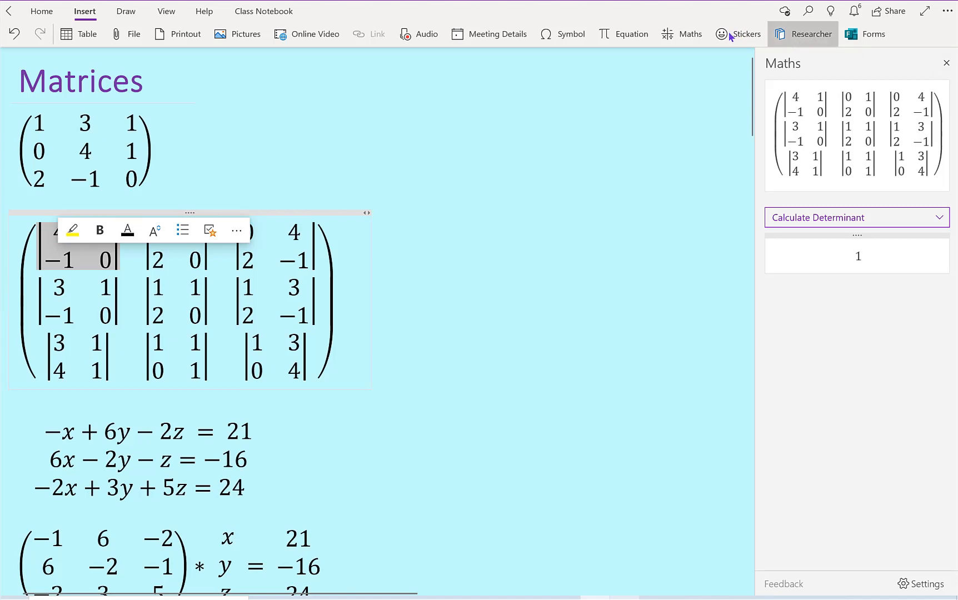
click(689, 35)
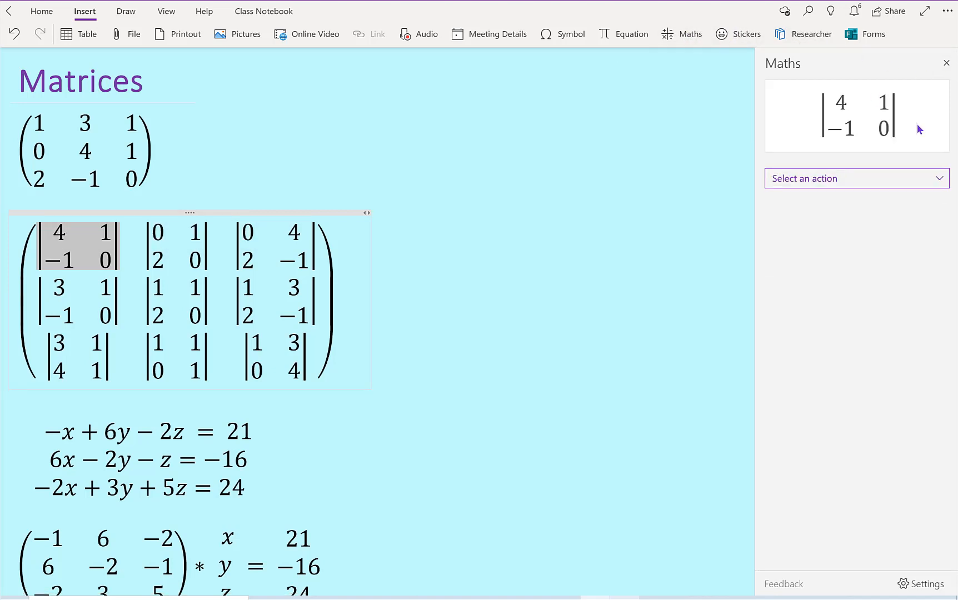
click(943, 179)
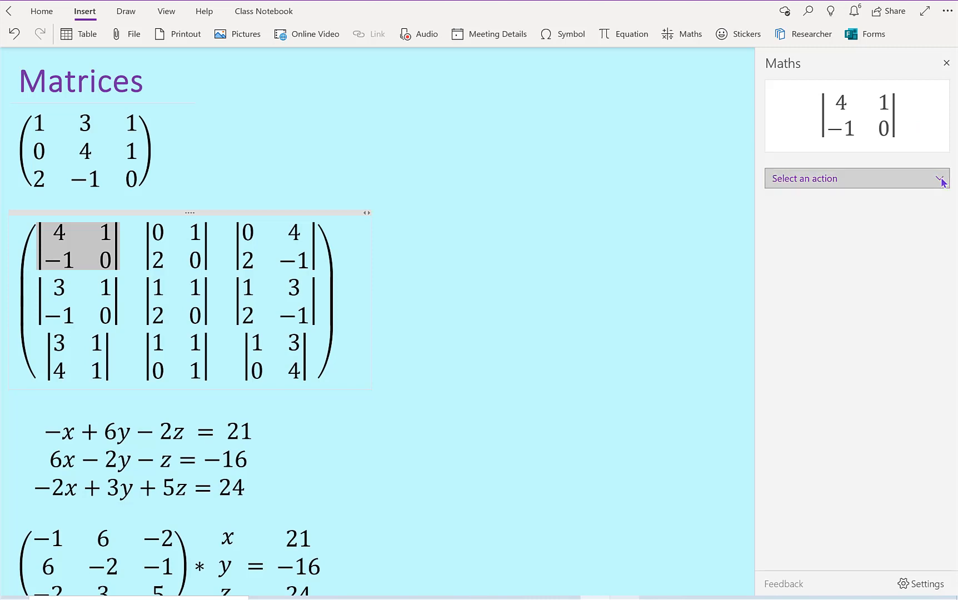
click(899, 137)
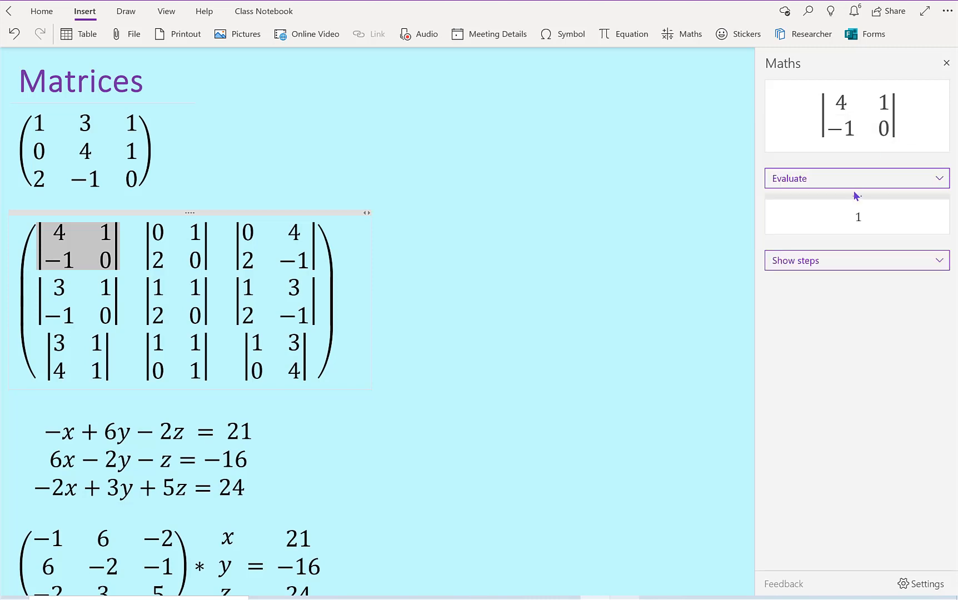
click(207, 240)
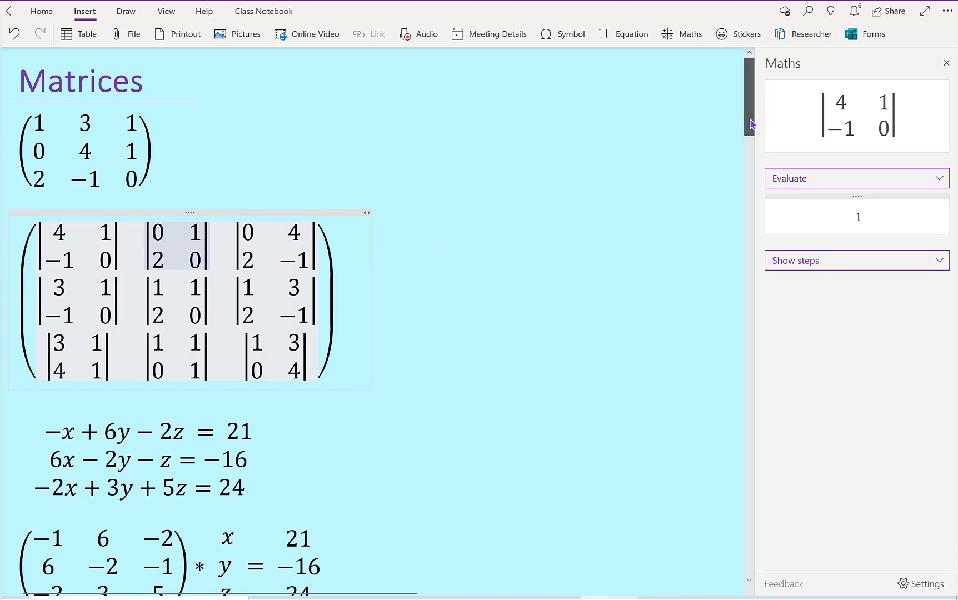
mouse_move(750, 118)
mouse_down()
mouse_move(751, 149)
mouse_move(748, 117)
mouse_up()
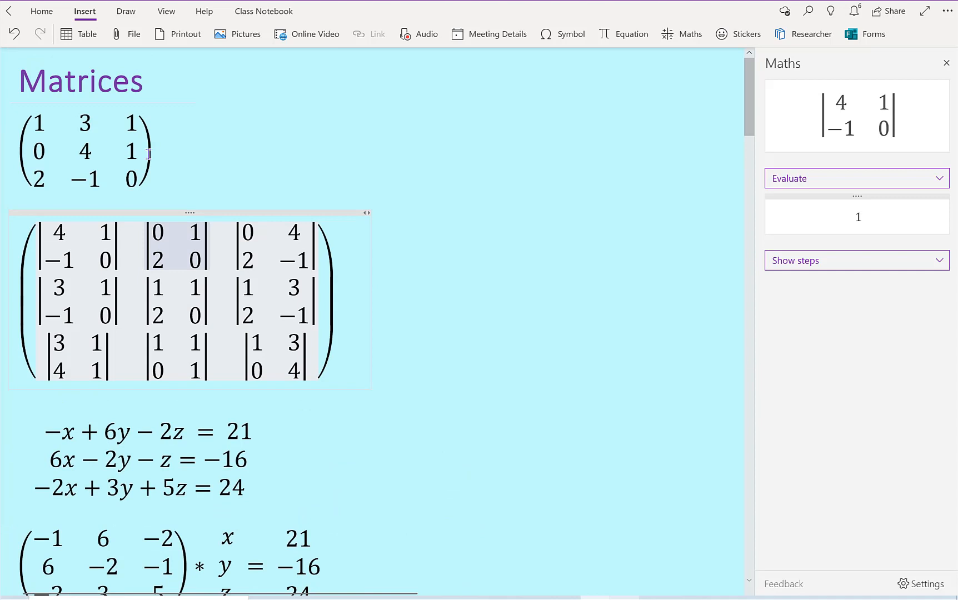
Step: Invert the first 3×3 matrix in the Maths assistant and place the resulting inverse on the page beside it
drag(149, 153, 67, 152)
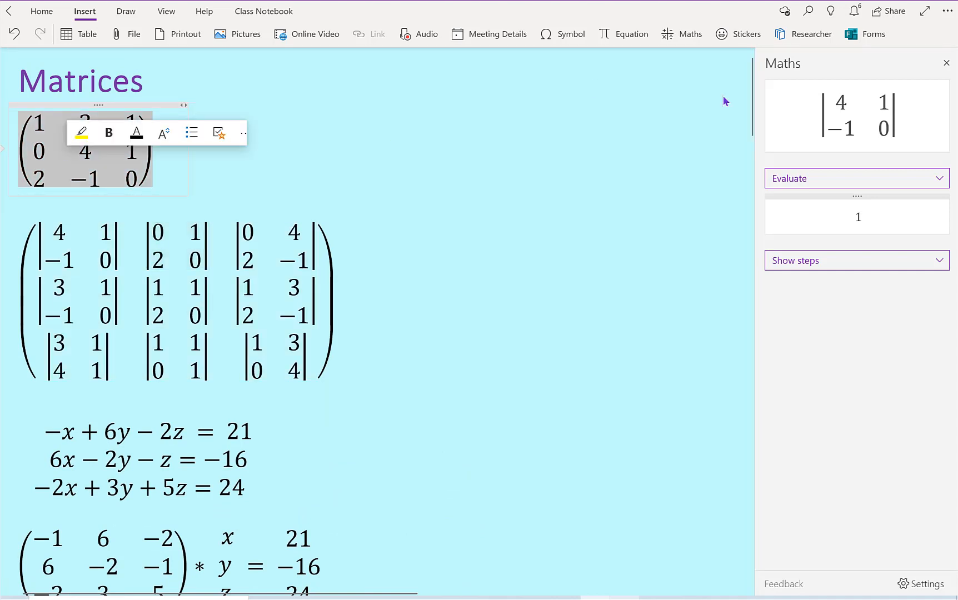
click(947, 184)
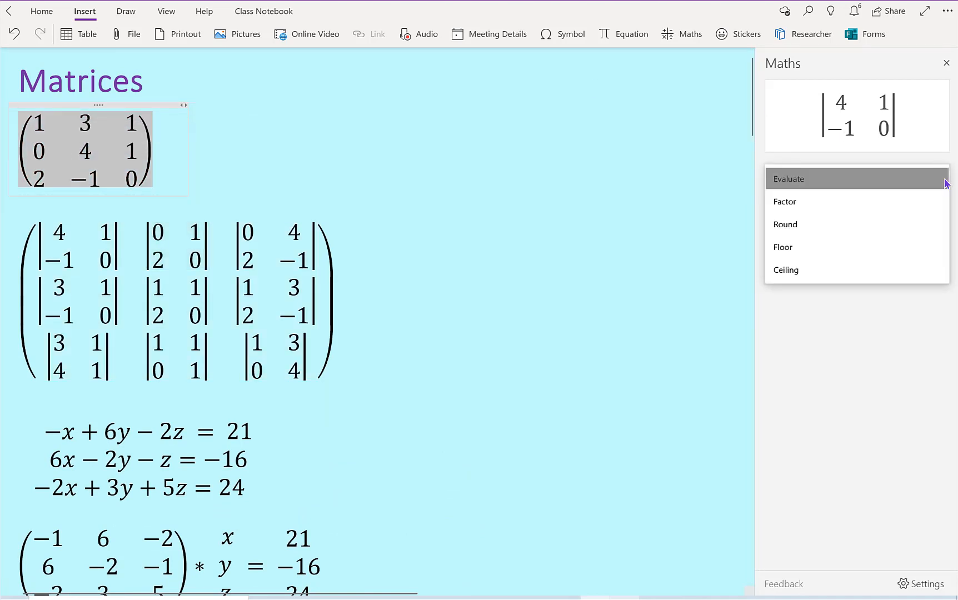
click(696, 35)
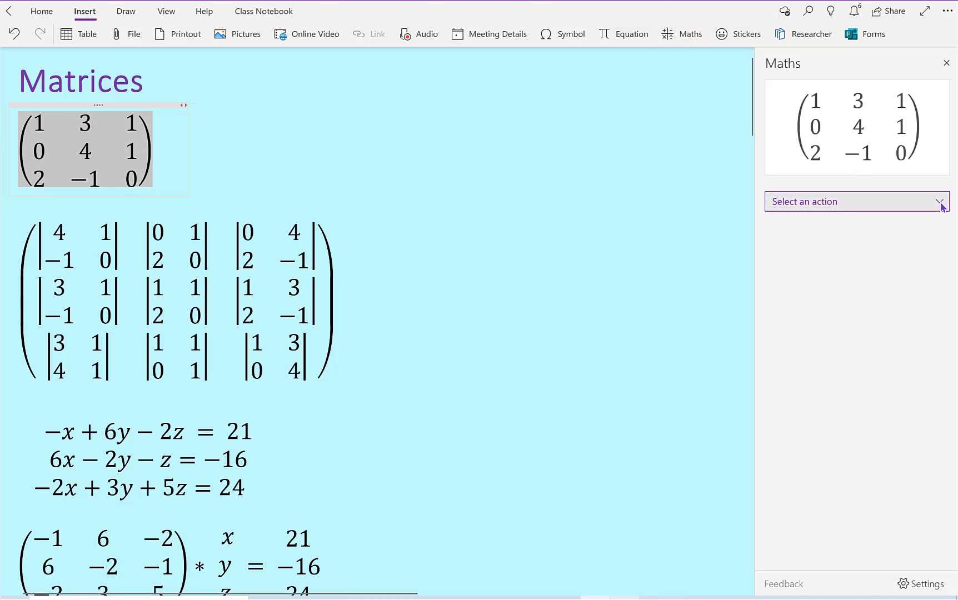
click(941, 203)
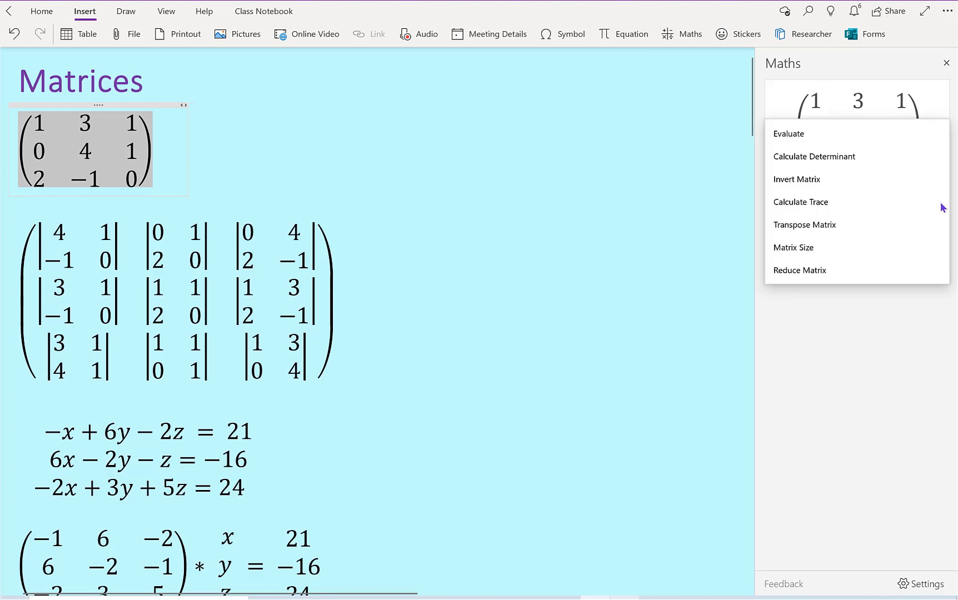
click(875, 181)
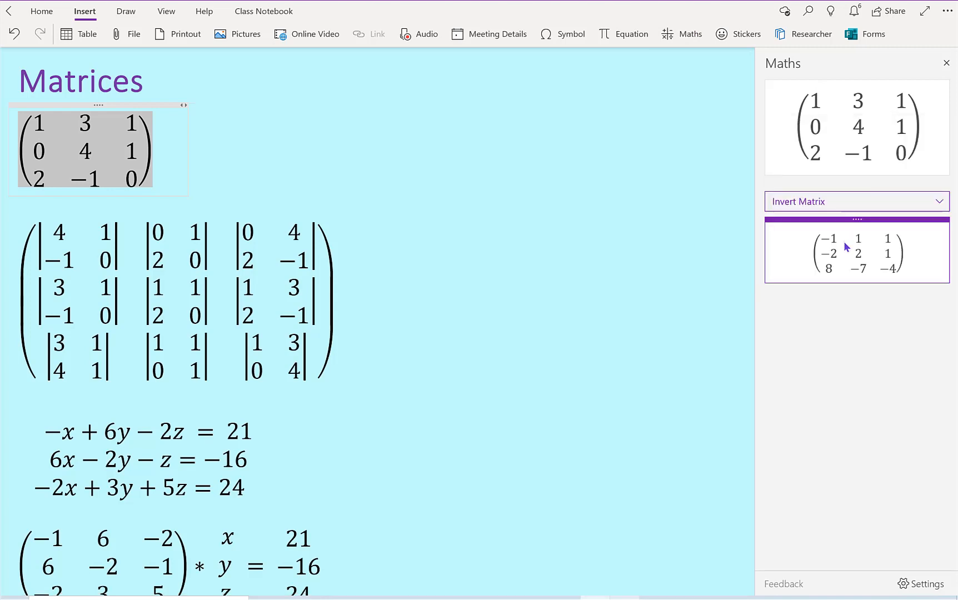
drag(844, 245, 346, 133)
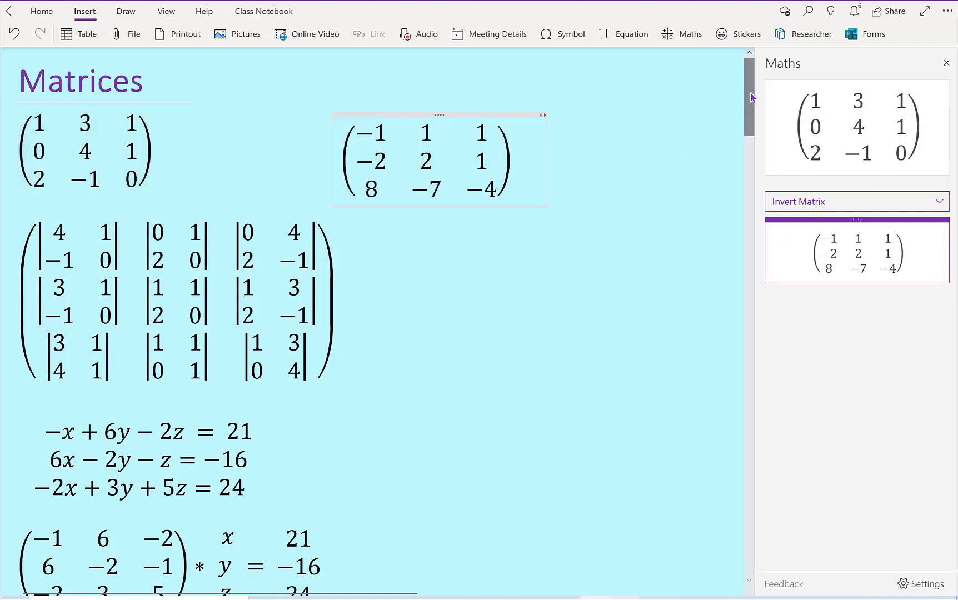
scroll(750, 100, down, 1)
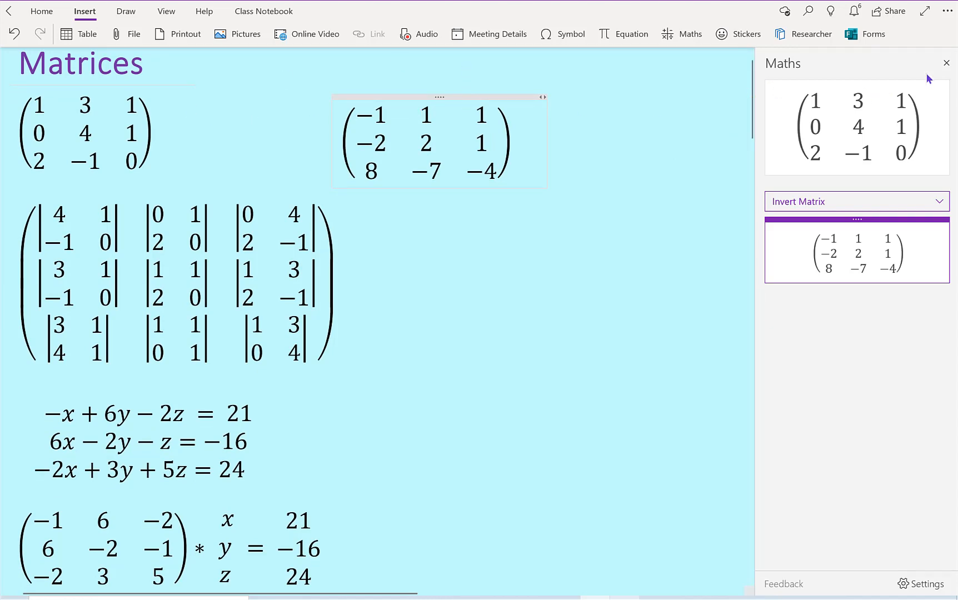
click(938, 204)
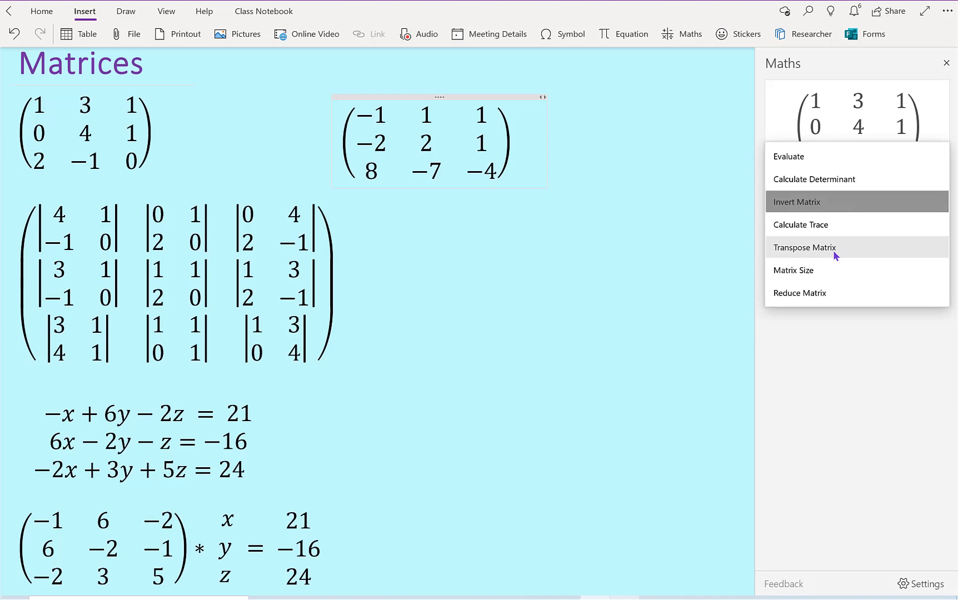
click(696, 241)
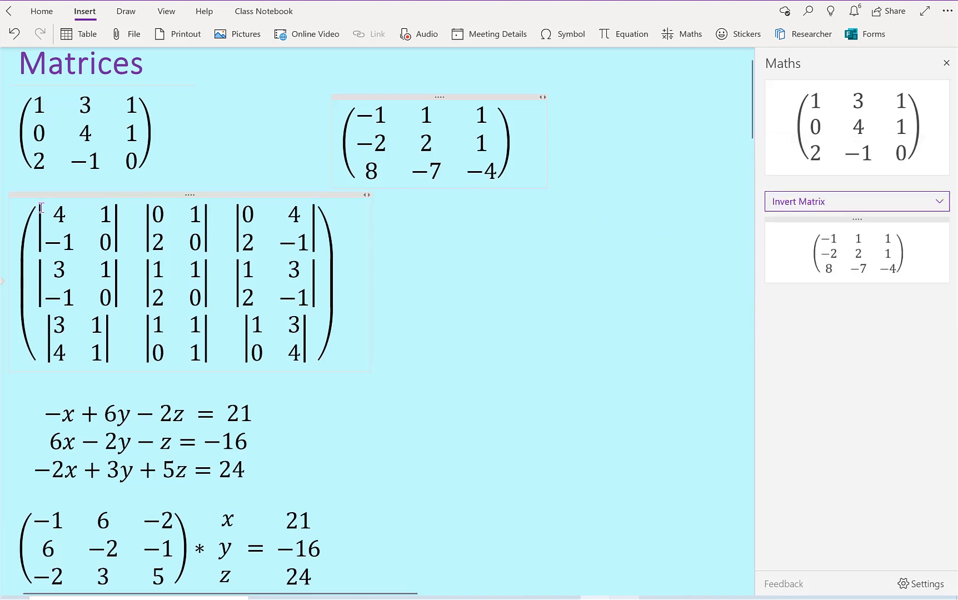
drag(60, 239, 134, 263)
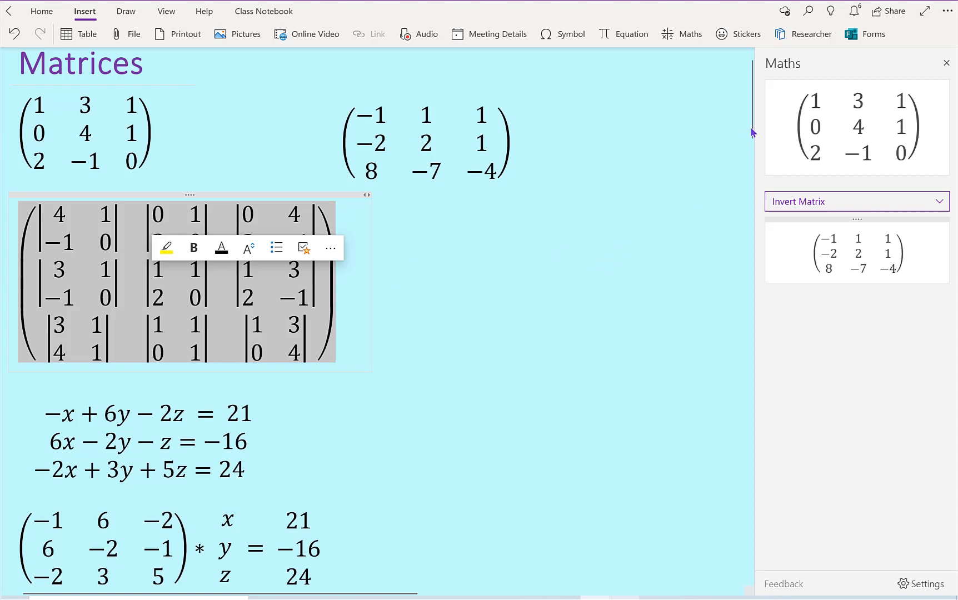
Step: Solve the three simultaneous equations for x, y, z with the Maths assistant and look at which solution steps are offered
drag(750, 138, 750, 181)
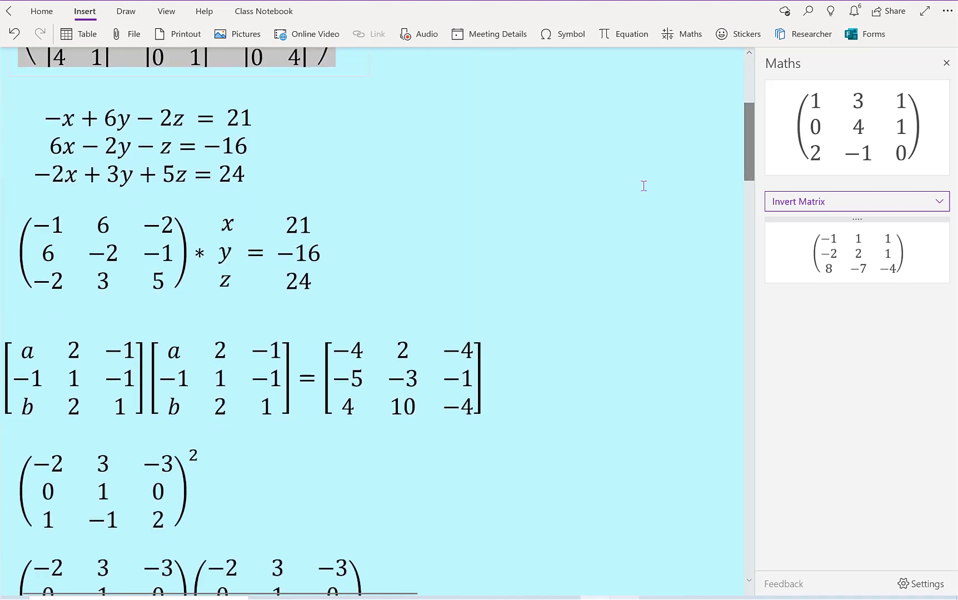
click(253, 117)
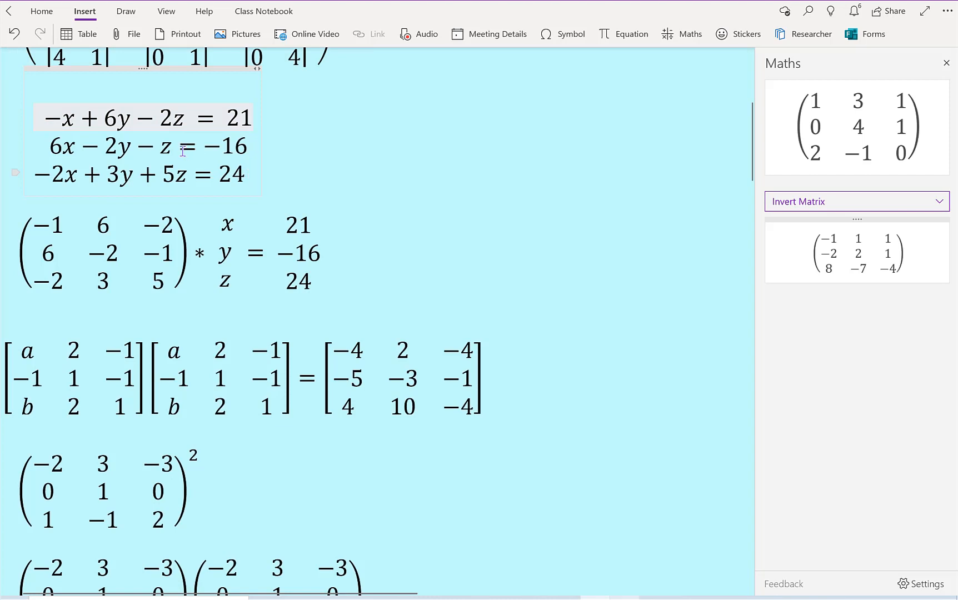
drag(183, 151, 39, 121)
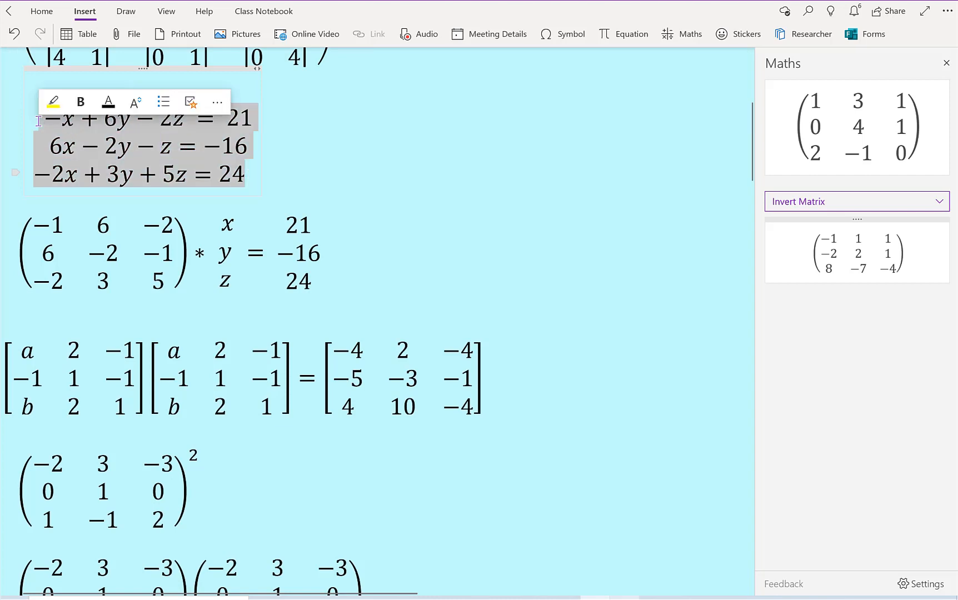
click(698, 38)
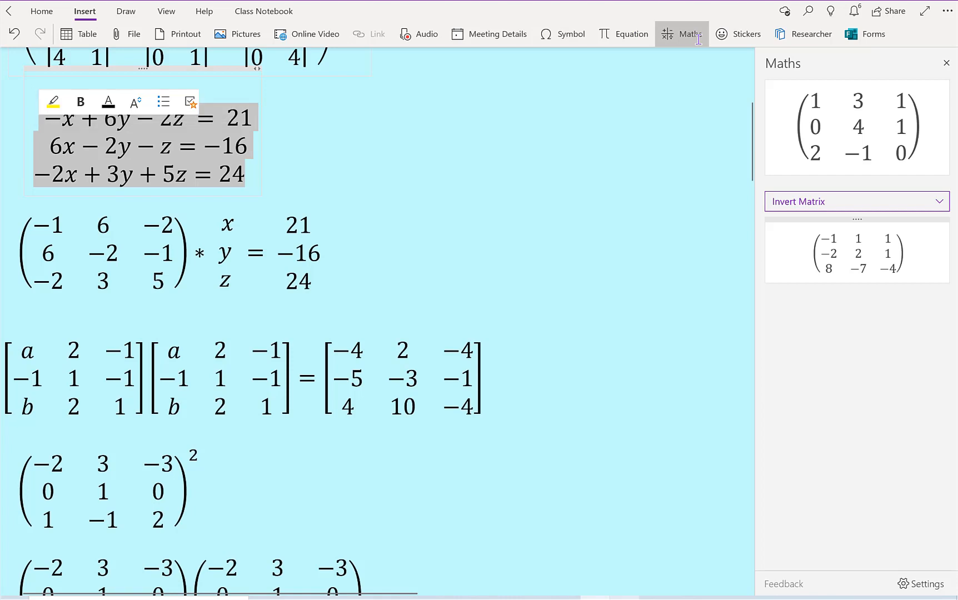
click(943, 202)
click(904, 199)
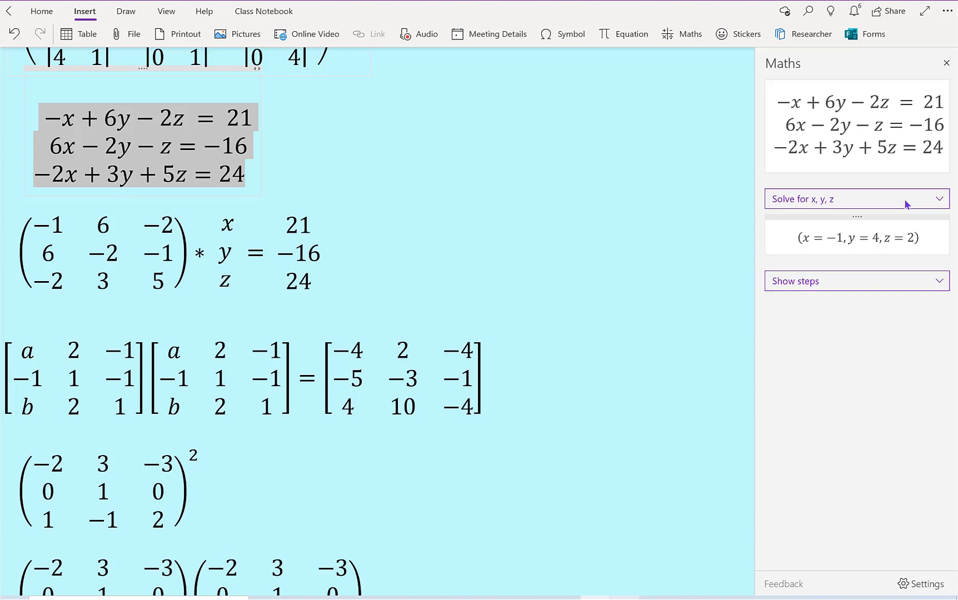
click(943, 287)
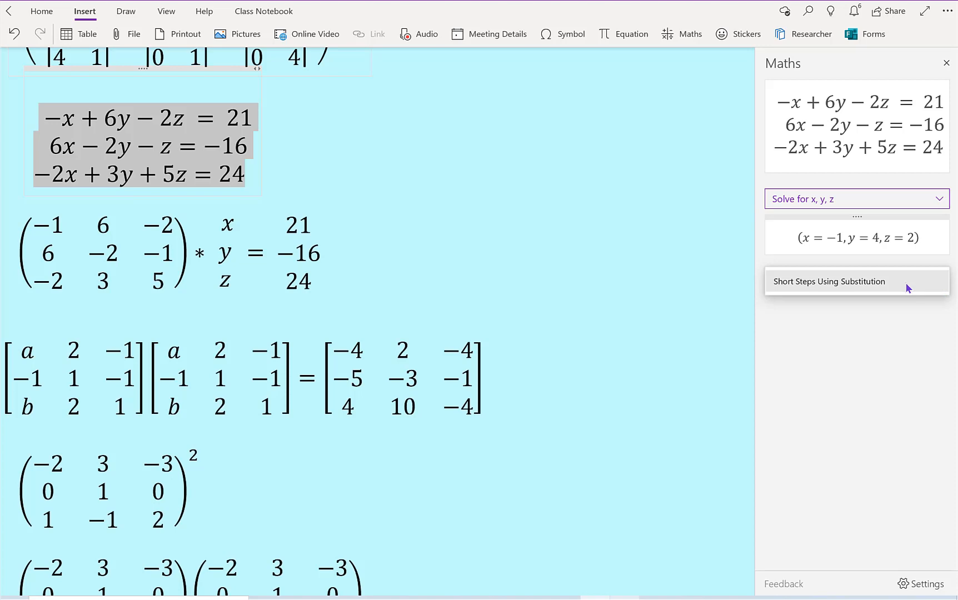
click(875, 318)
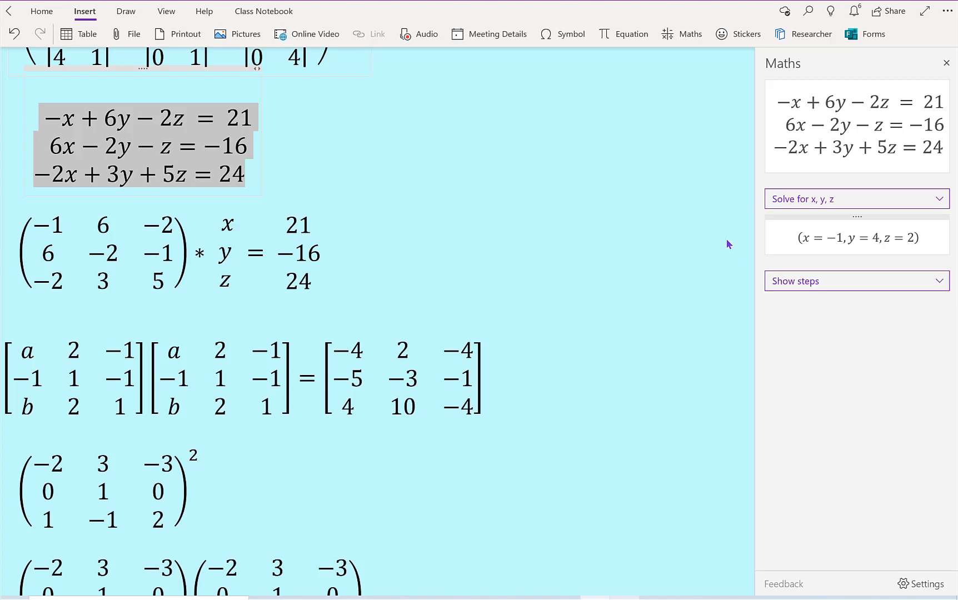
click(296, 150)
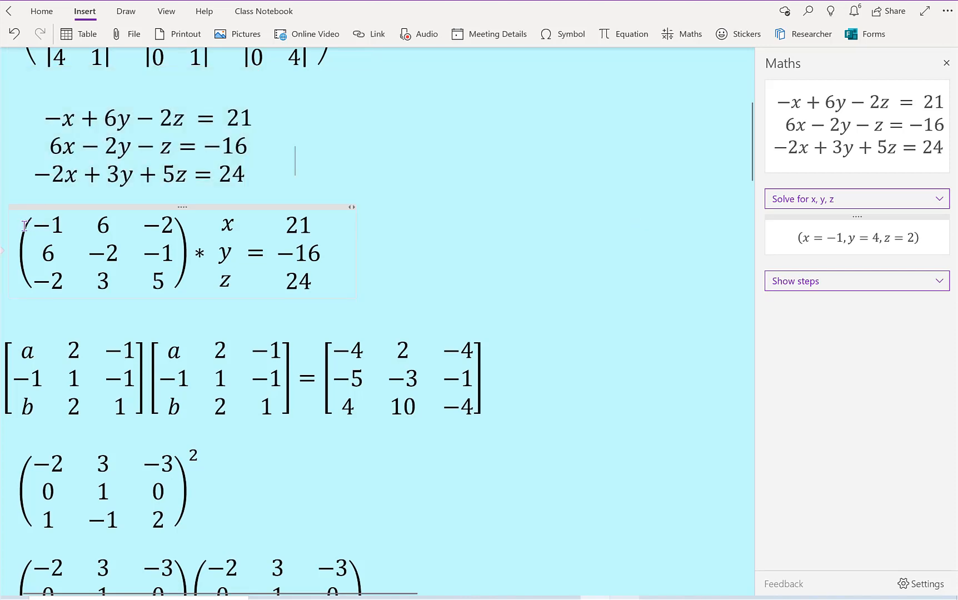
Step: Solve the matrix form of the simultaneous equations for x, y, z with the Maths assistant and look at which solution steps are offered
drag(57, 232, 349, 228)
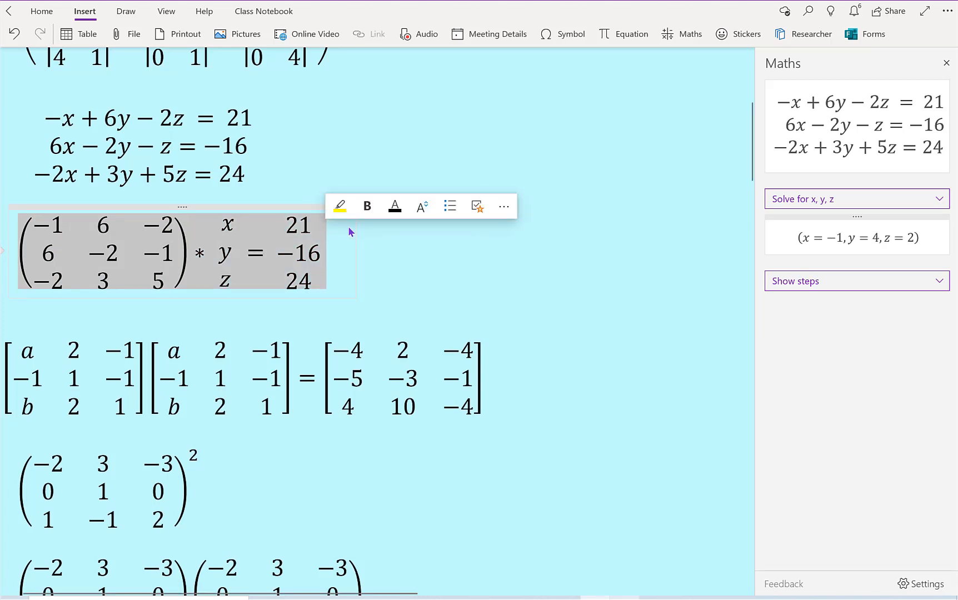
click(685, 36)
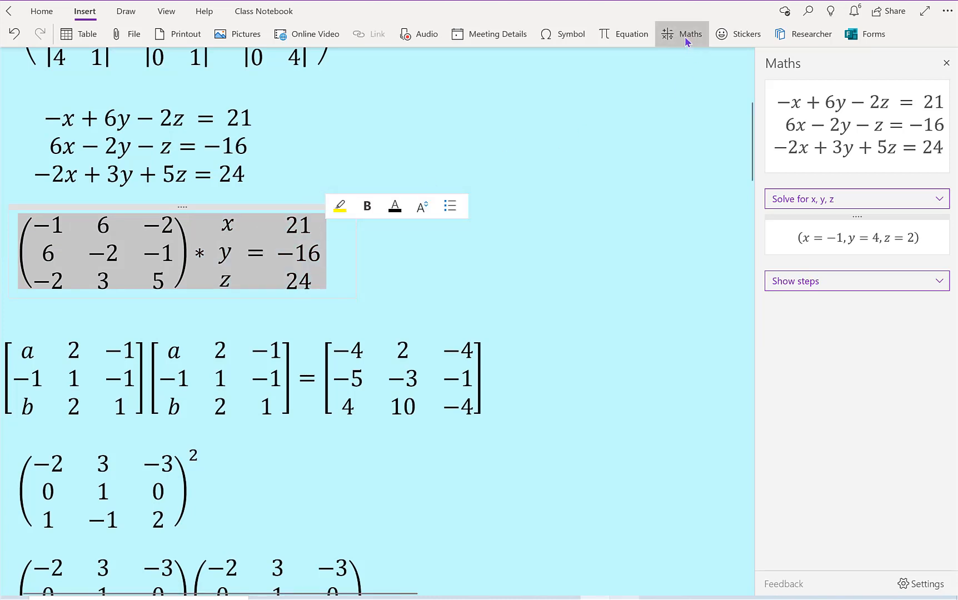
click(945, 175)
click(944, 175)
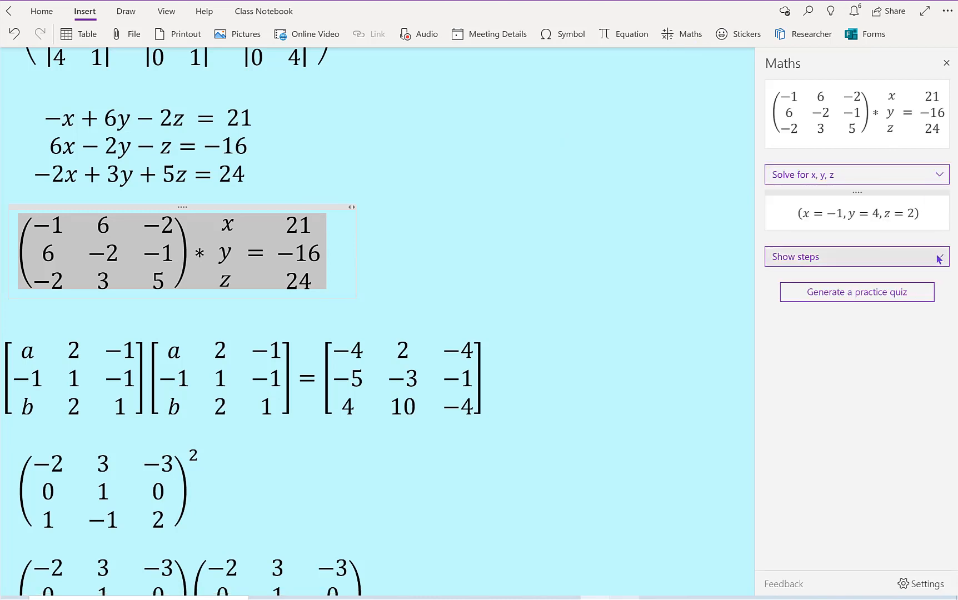
click(936, 255)
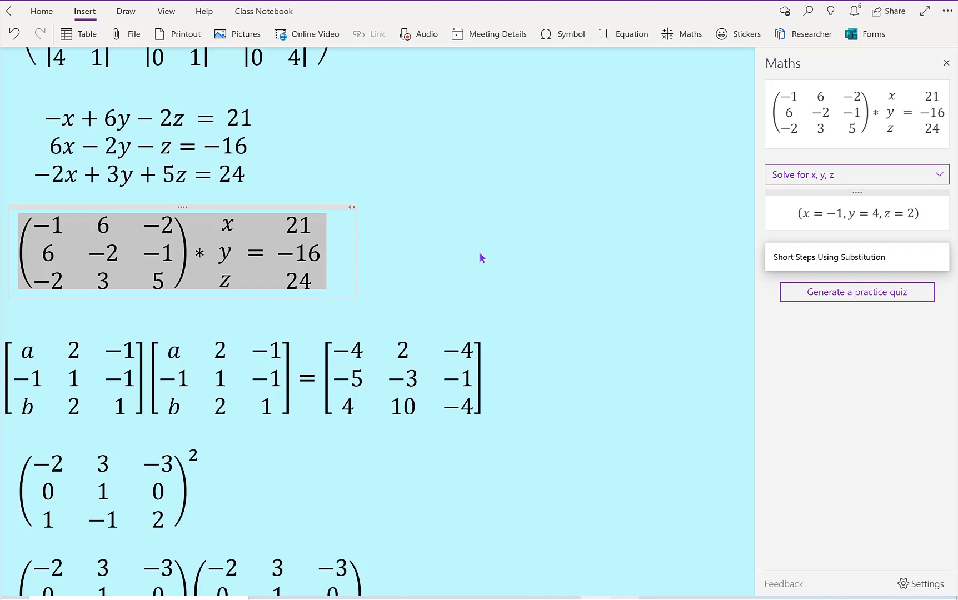
click(391, 254)
click(303, 281)
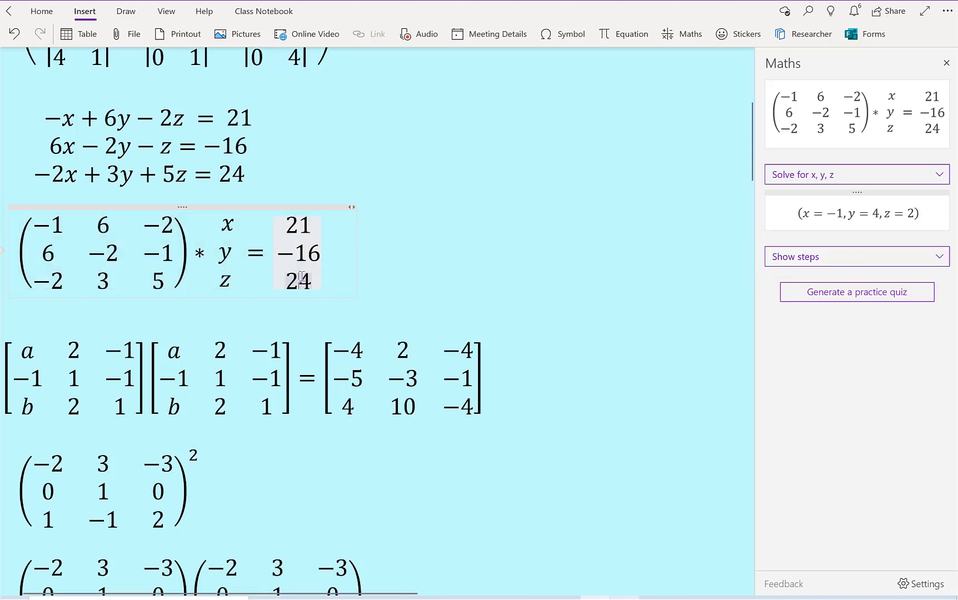
click(165, 256)
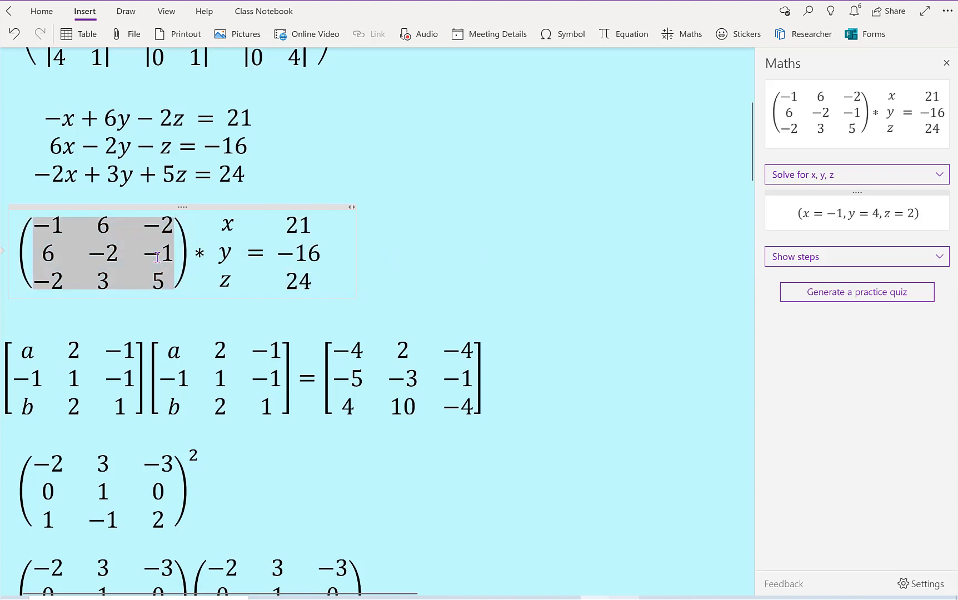
drag(165, 256, 186, 257)
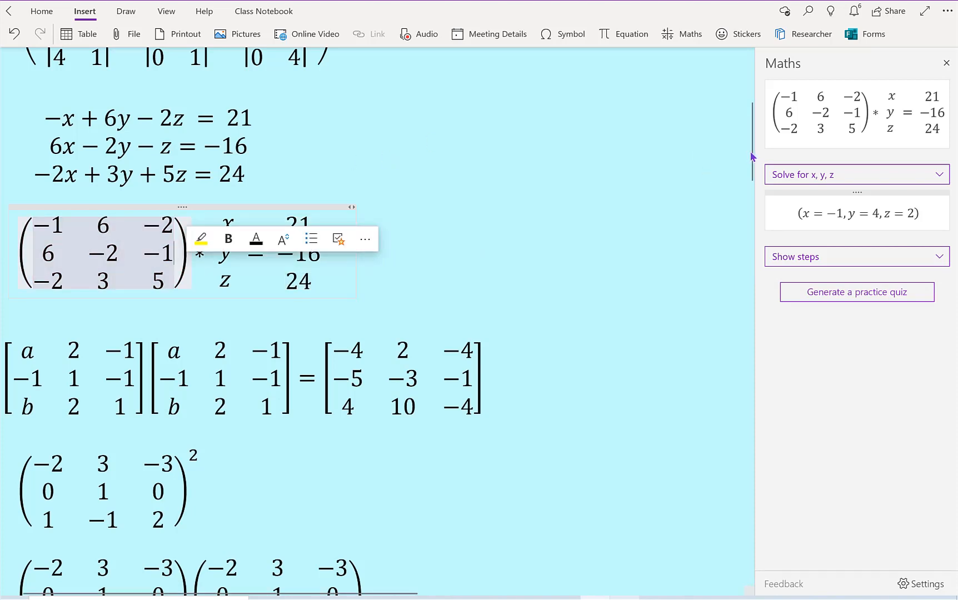
scroll(751, 151, up, 5)
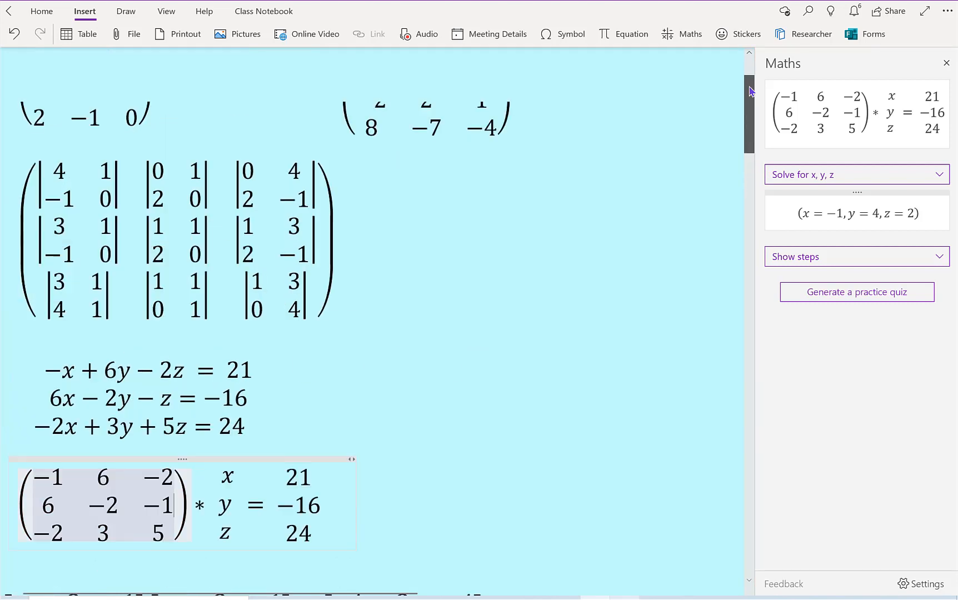
scroll(750, 92, up, 1)
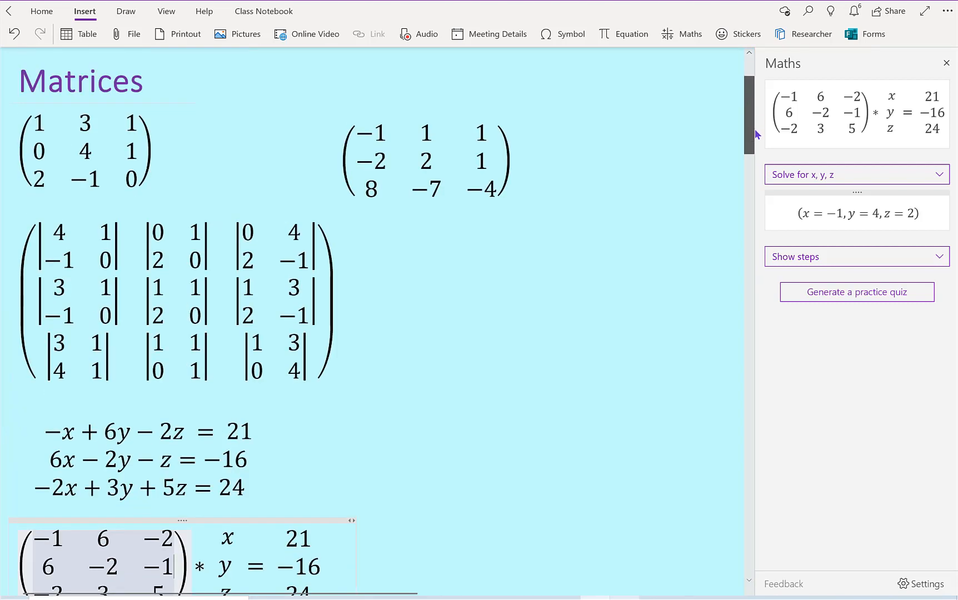
Step: Solve the square-bracketed matrix product equation for a and for b with the Maths assistant
scroll(755, 129, down, 5)
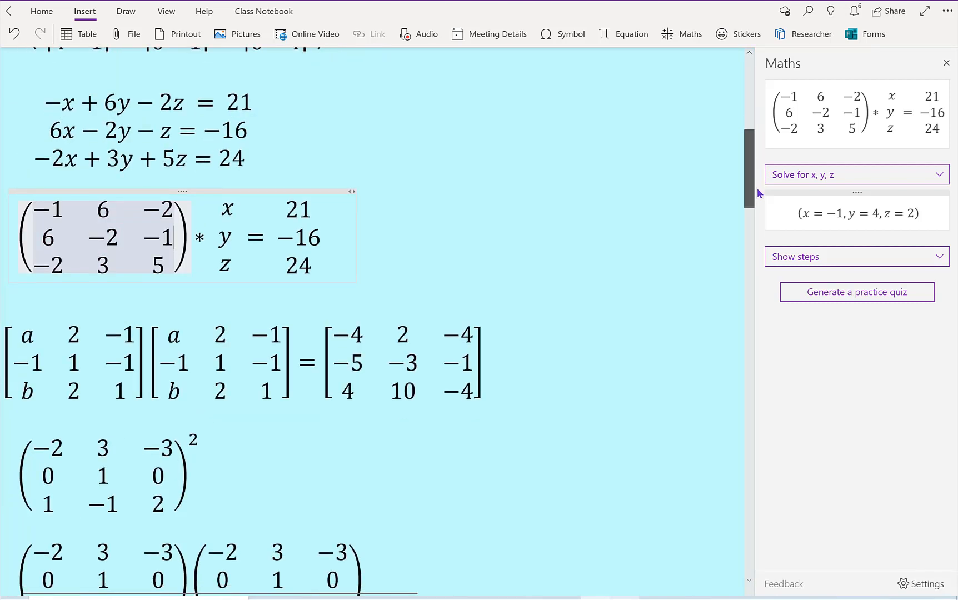
scroll(757, 193, down, 4)
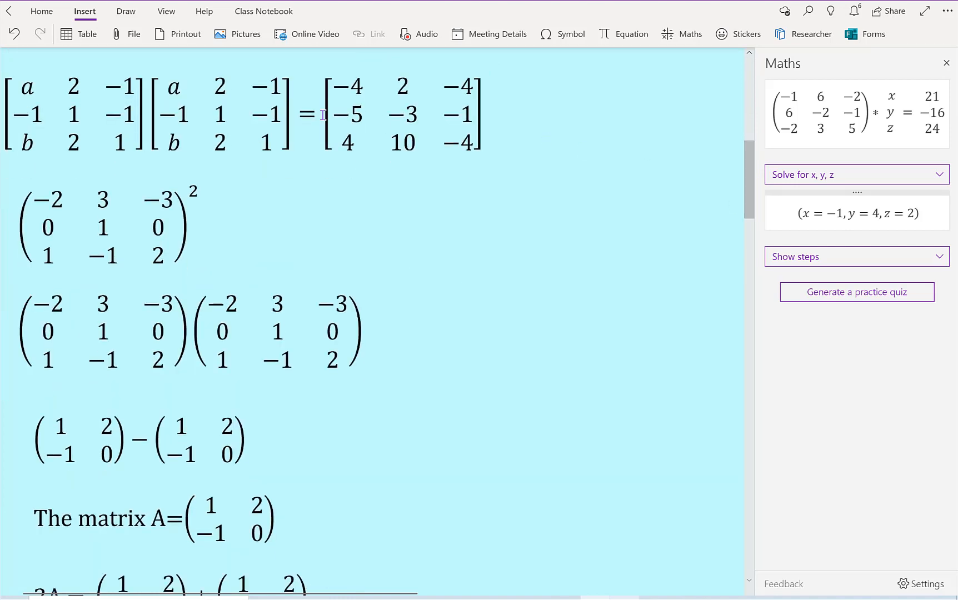
drag(22, 86, 444, 106)
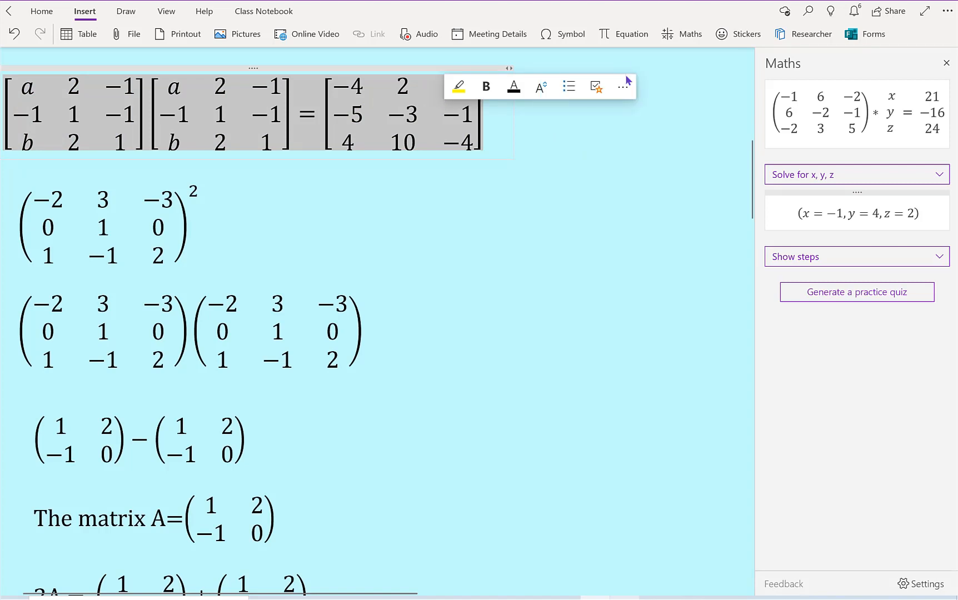
click(675, 40)
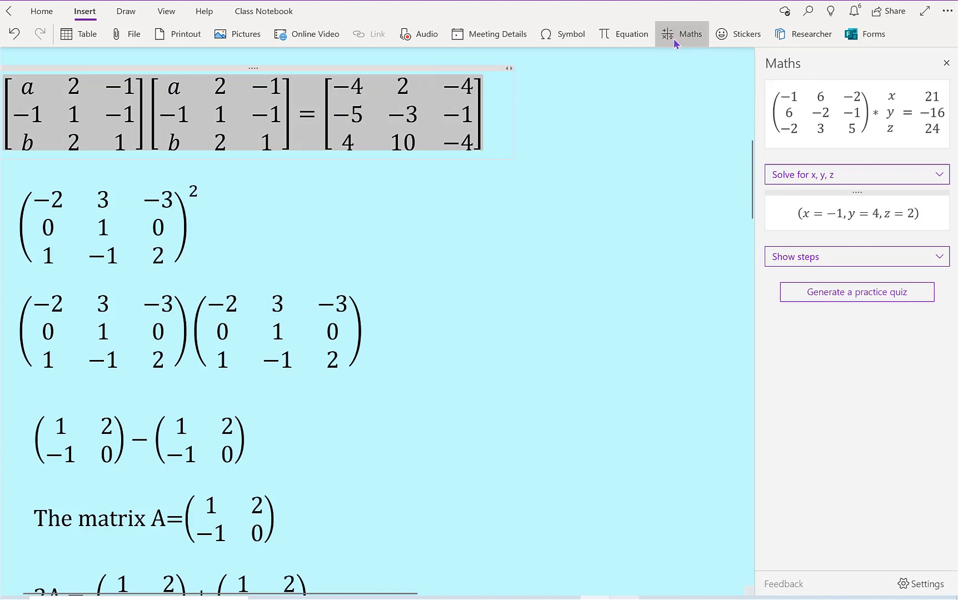
click(945, 159)
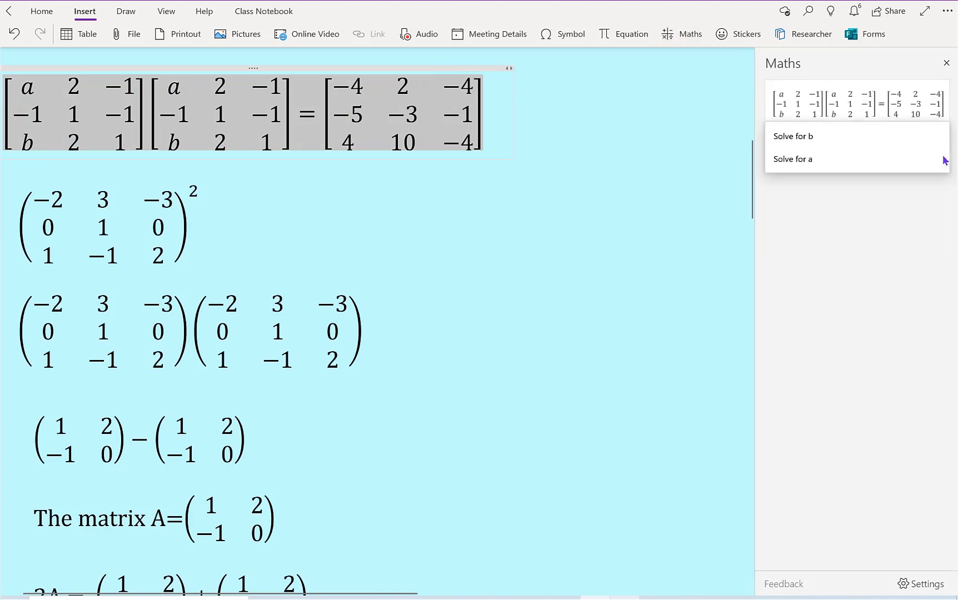
click(877, 160)
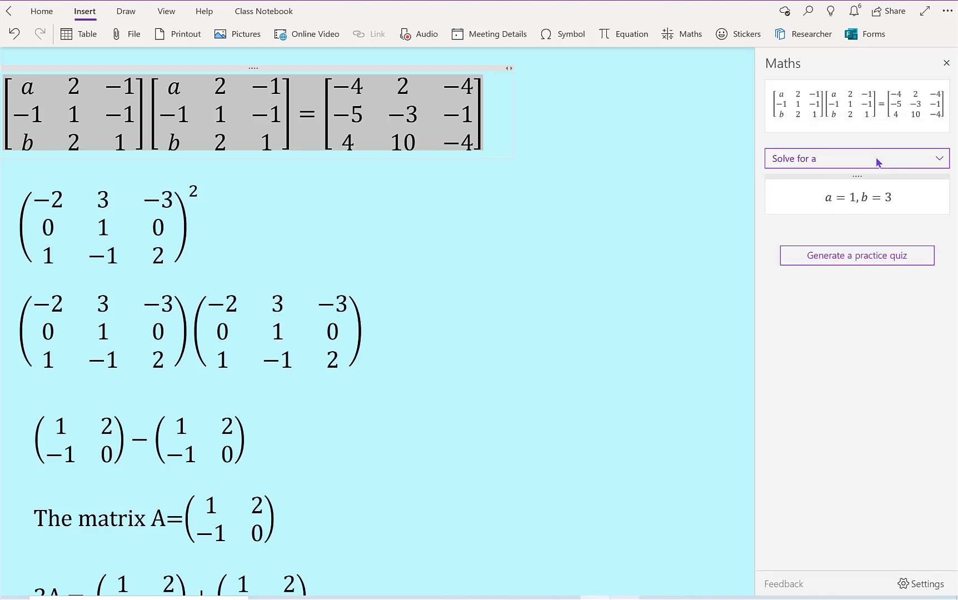
click(945, 158)
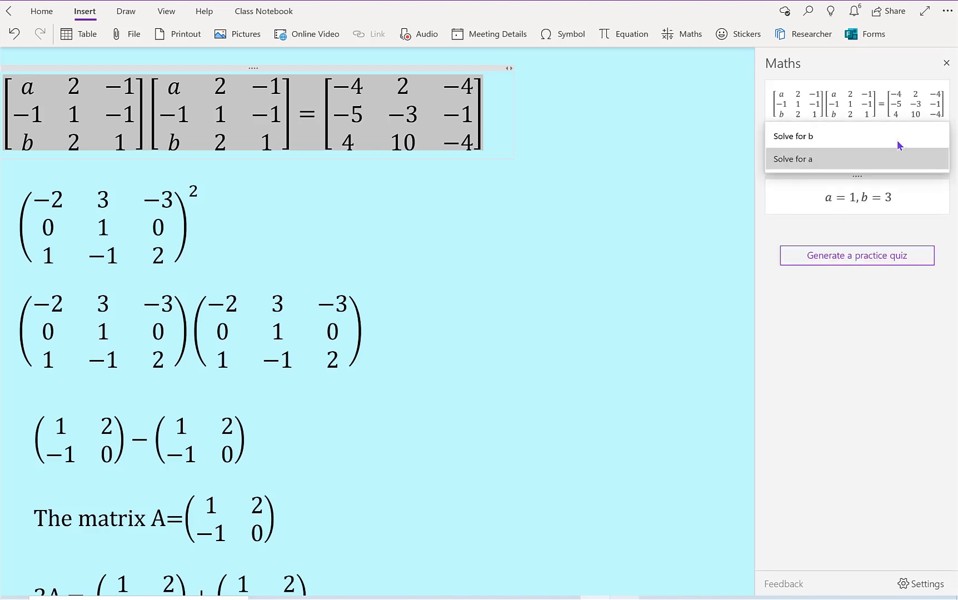
click(899, 145)
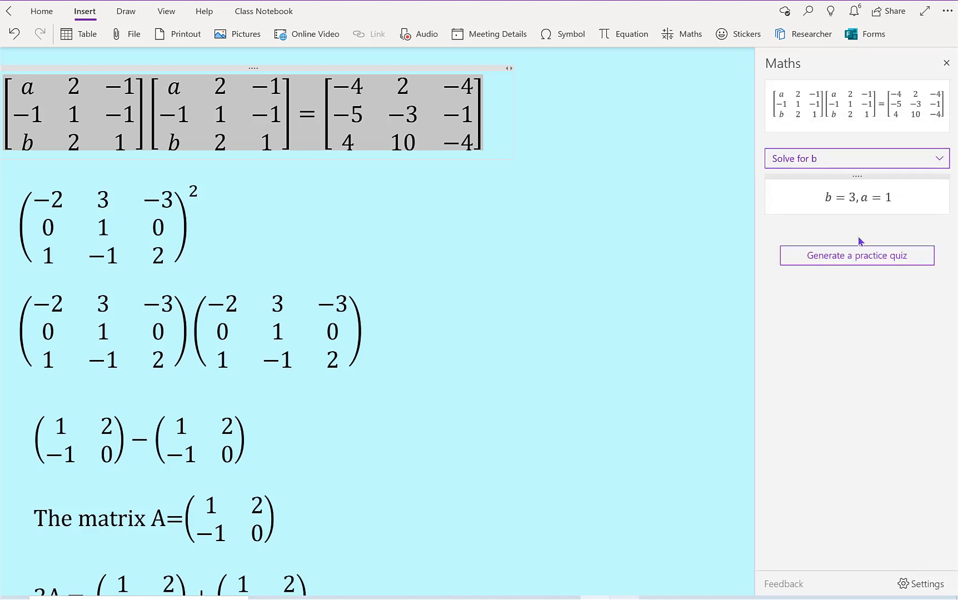
click(531, 147)
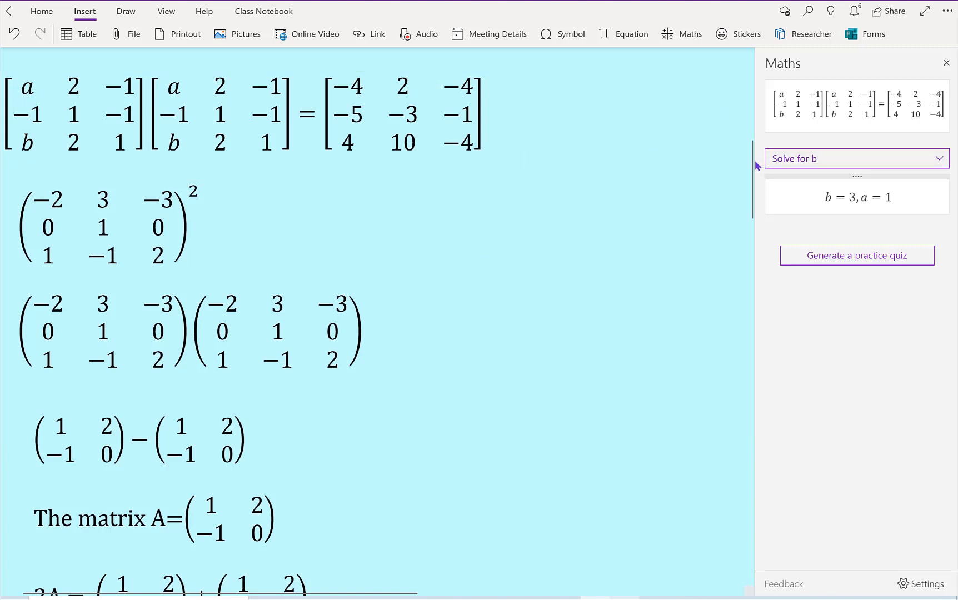
Step: Evaluate the product of the two identical 3×3 matrices below the squared matrix with the Maths assistant
drag(752, 165, 750, 182)
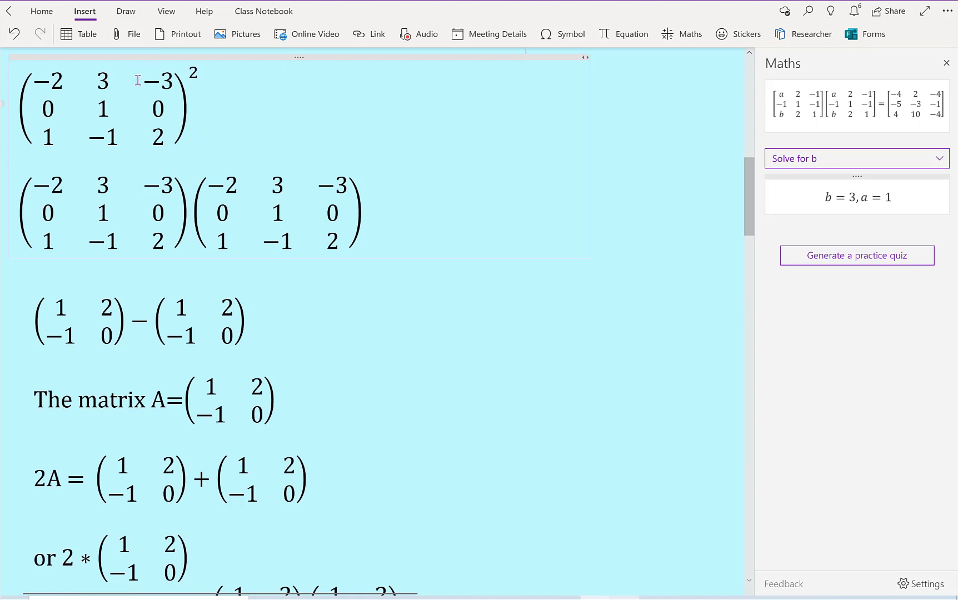
drag(29, 70, 157, 69)
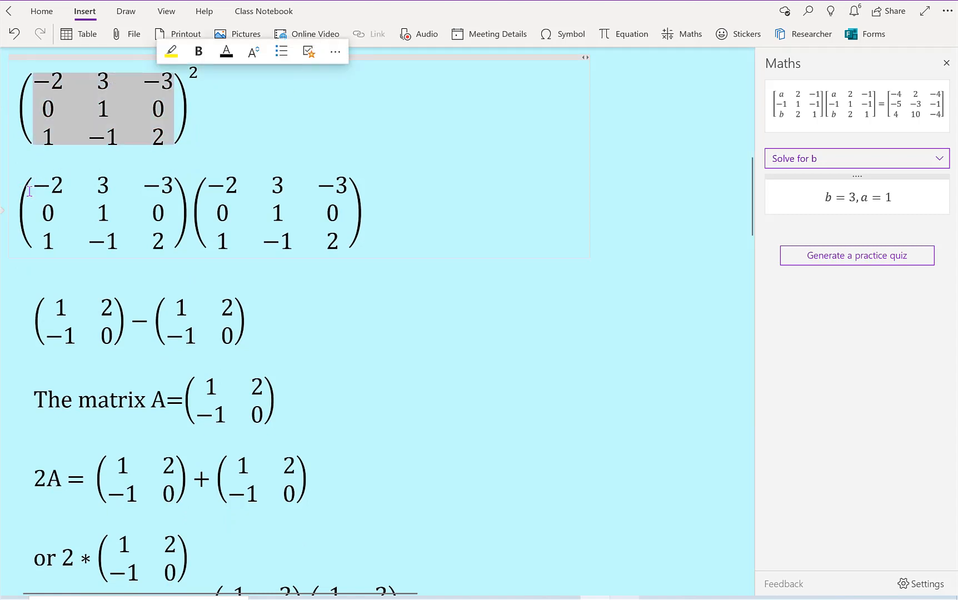
drag(29, 191, 37, 196)
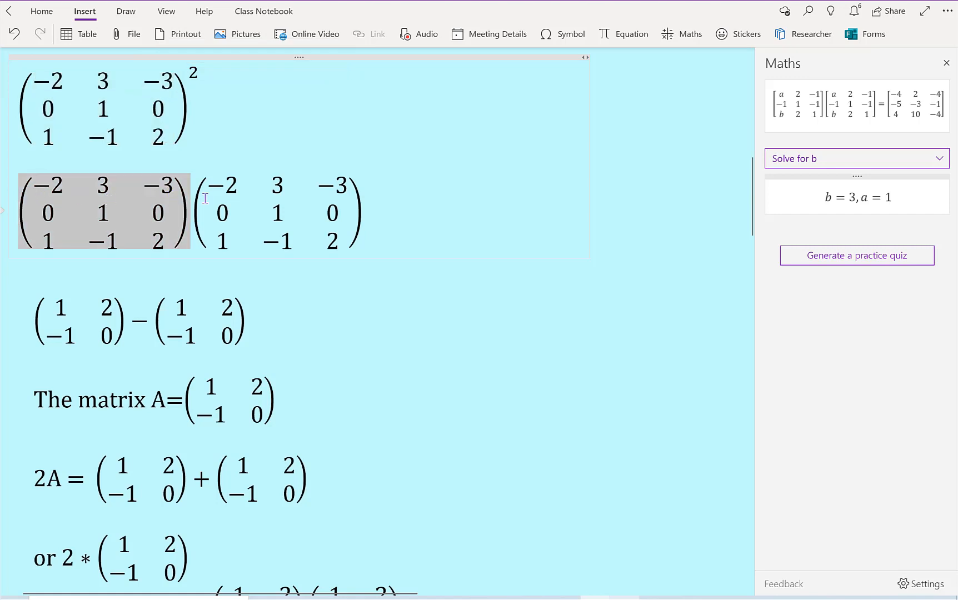
drag(205, 198, 215, 202)
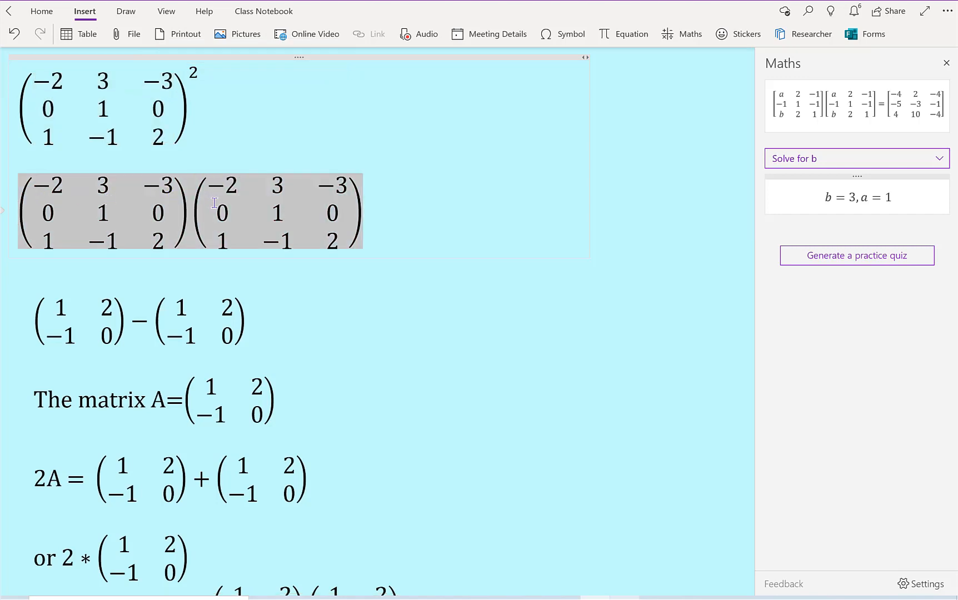
click(187, 214)
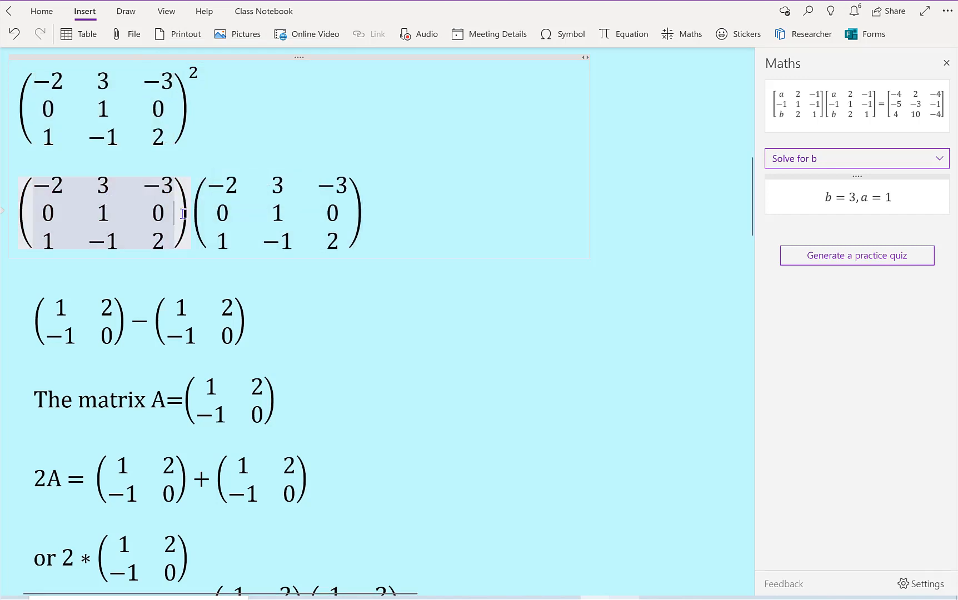
click(361, 213)
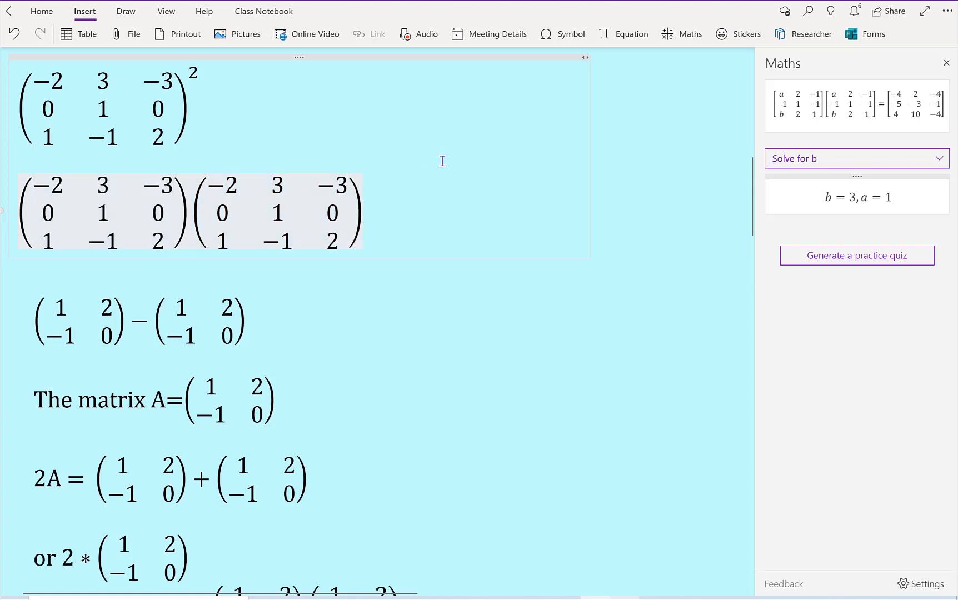
click(682, 37)
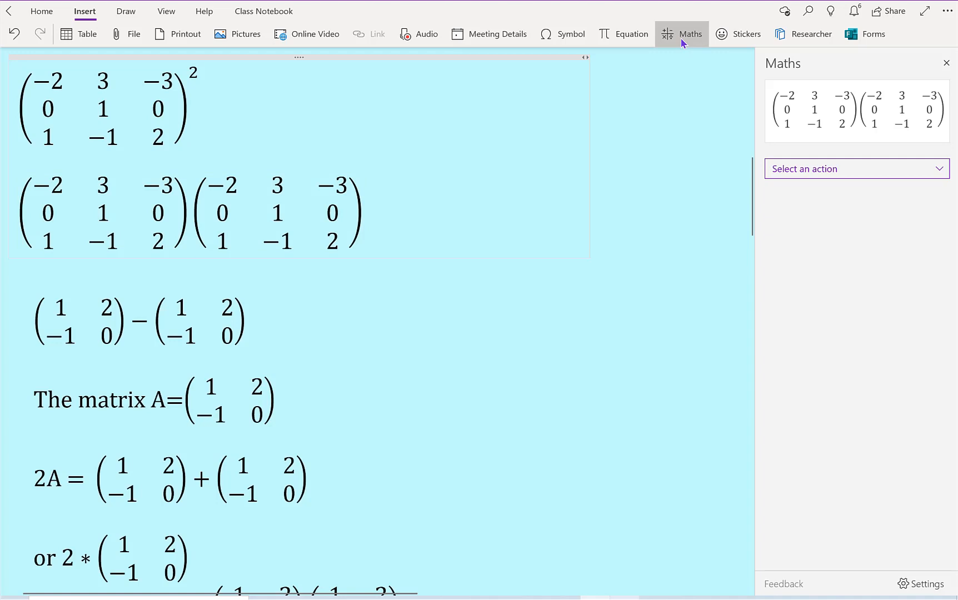
click(944, 173)
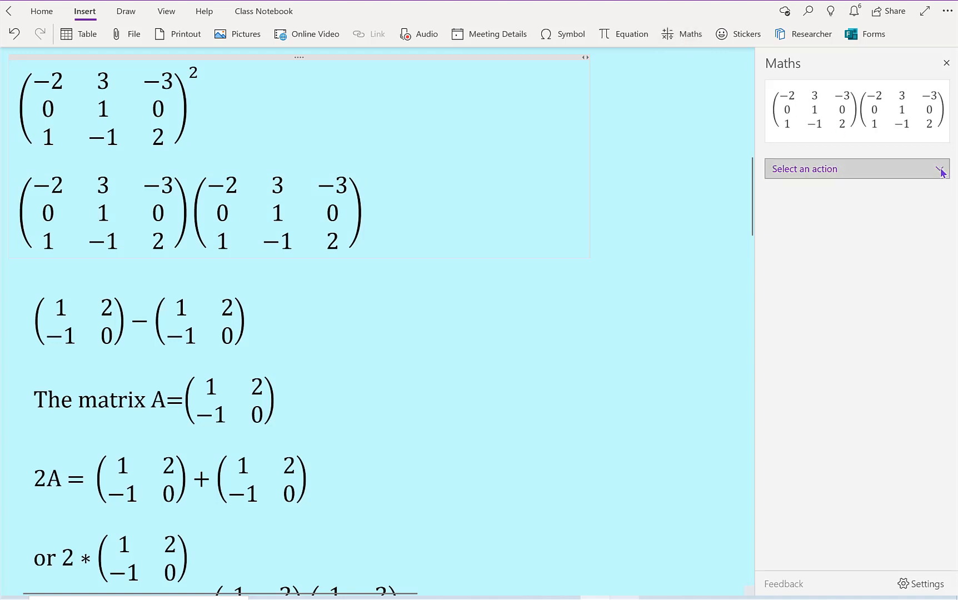
click(939, 103)
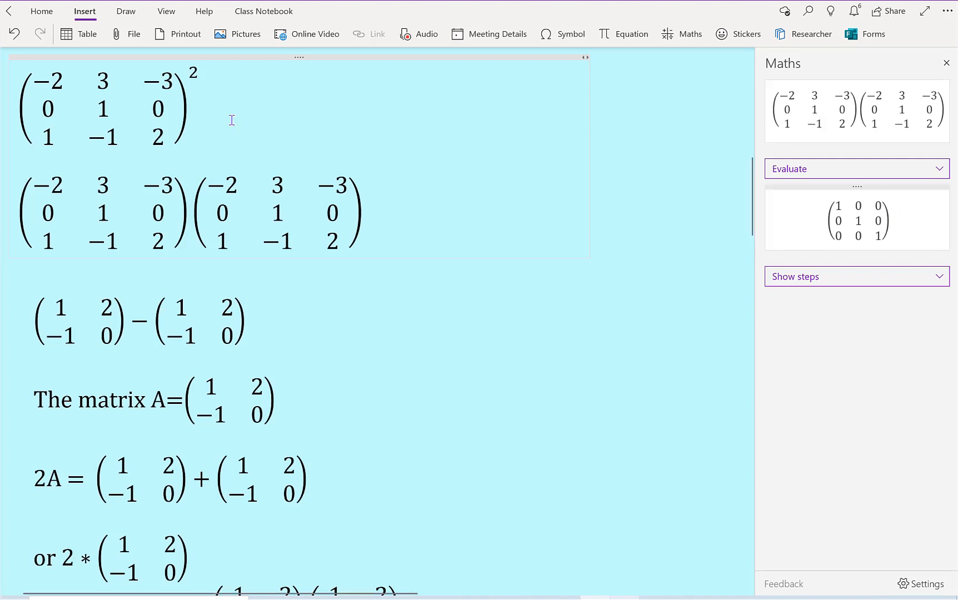
Step: Evaluate the squared 3×3 matrix with the Maths assistant, and close the assistant
click(214, 128)
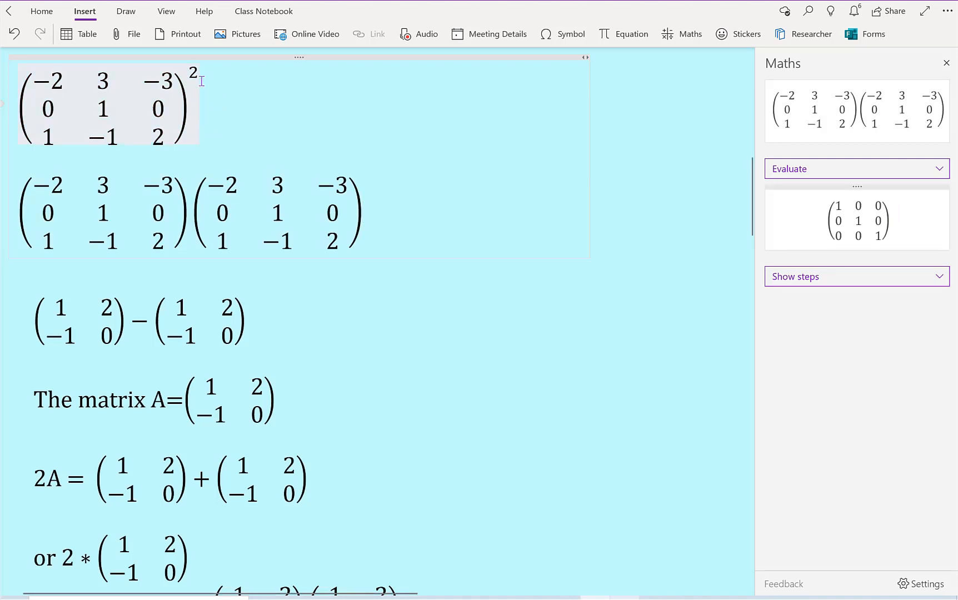
click(701, 43)
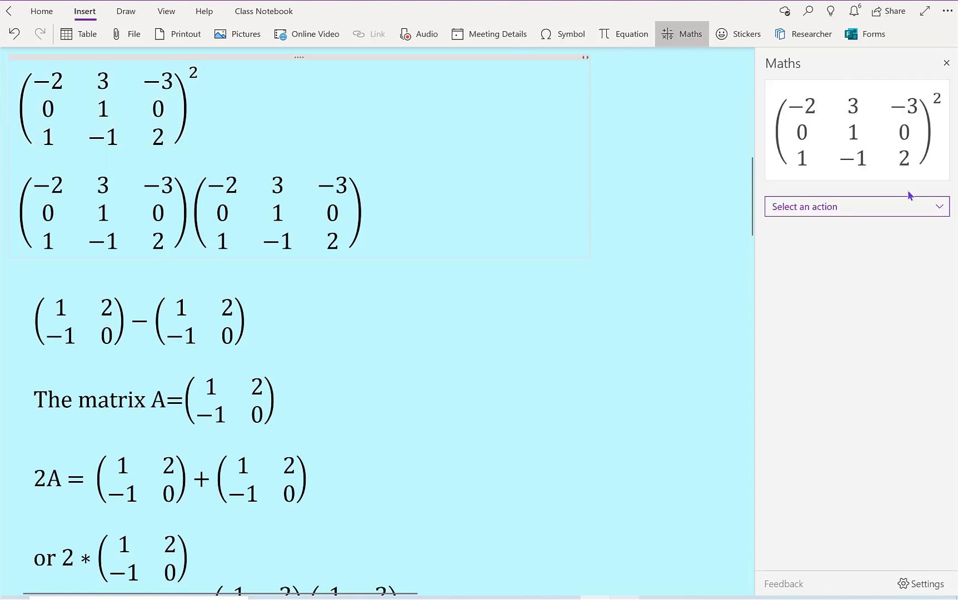
click(935, 207)
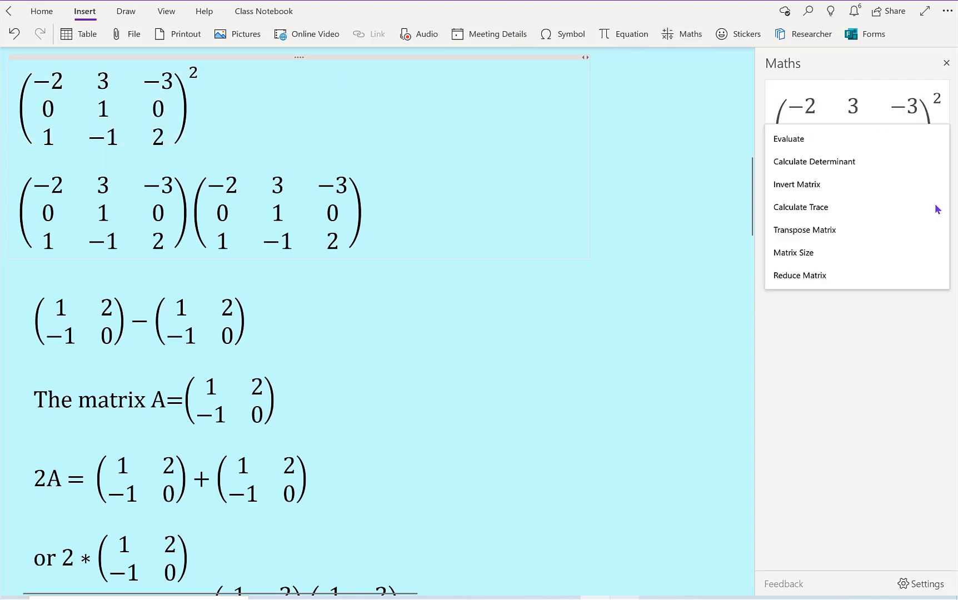
click(894, 142)
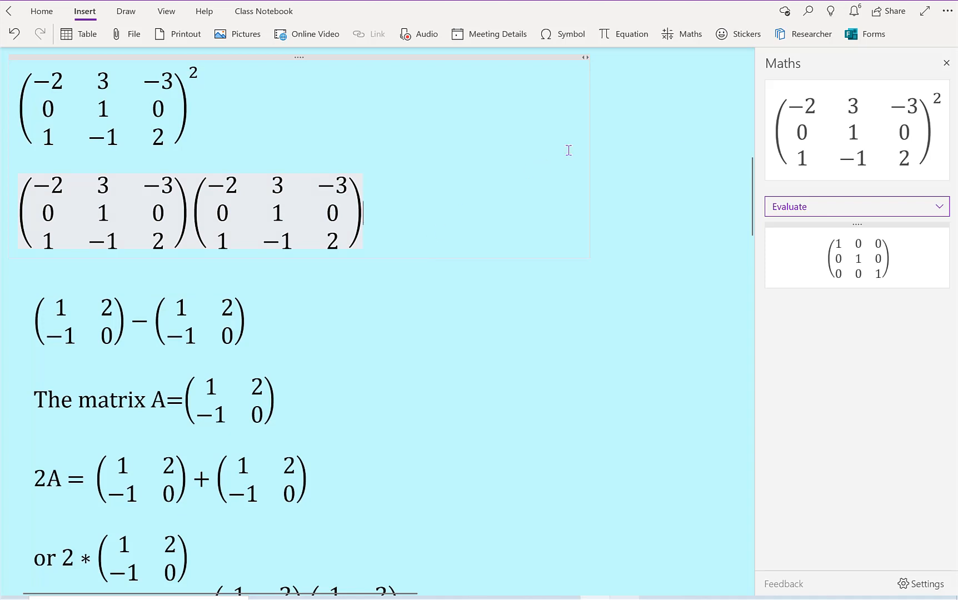
click(946, 63)
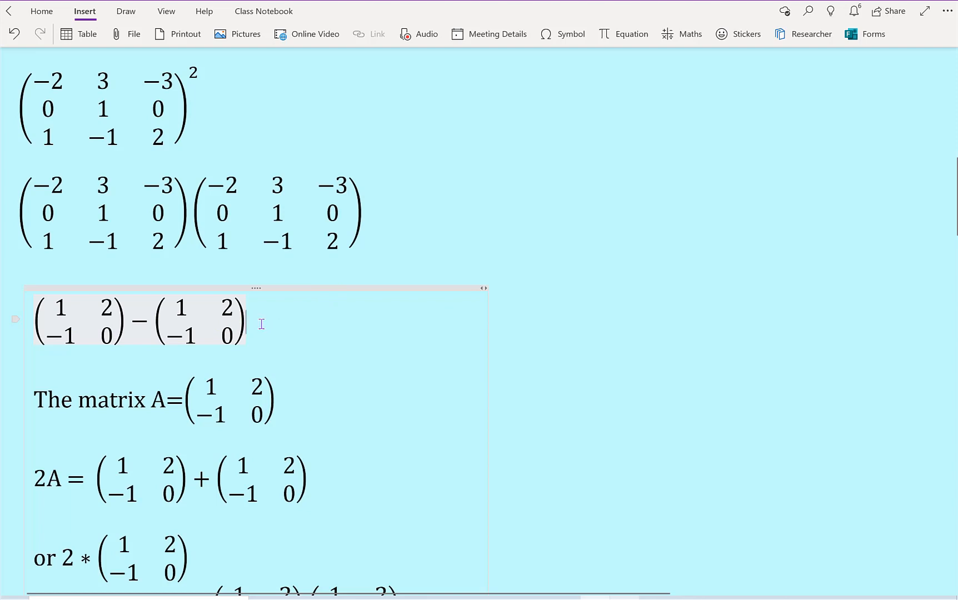
Step: Evaluate the difference of the two 2×2 matrices with the Maths assistant and show the Steps Using Rules for Matrix Arithmetic
click(696, 43)
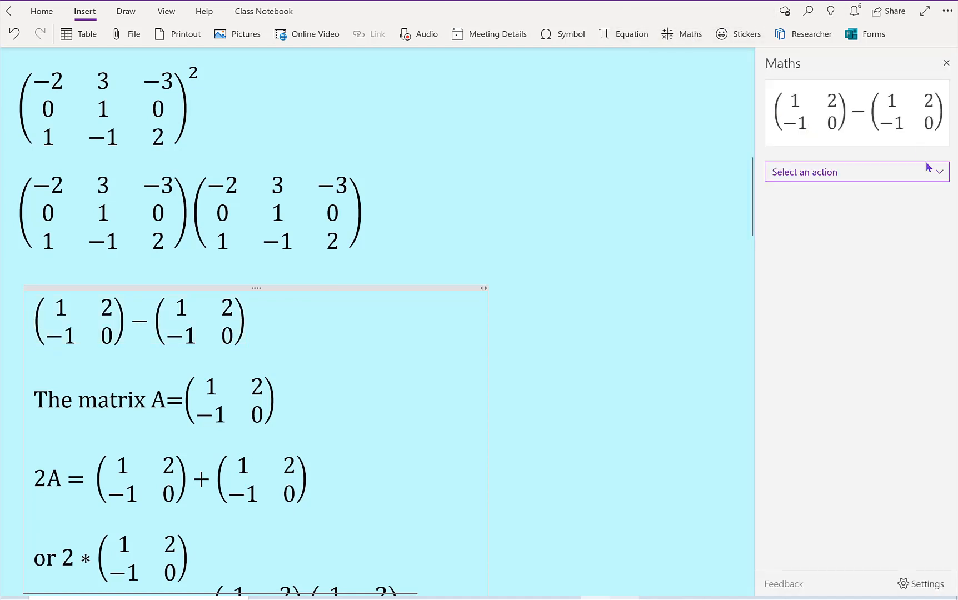
click(931, 170)
click(886, 134)
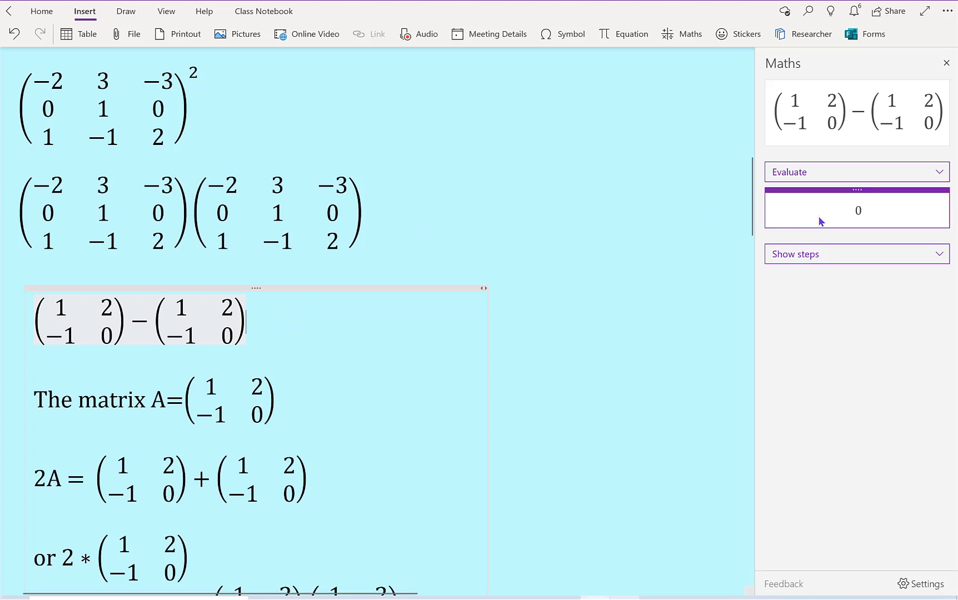
click(819, 255)
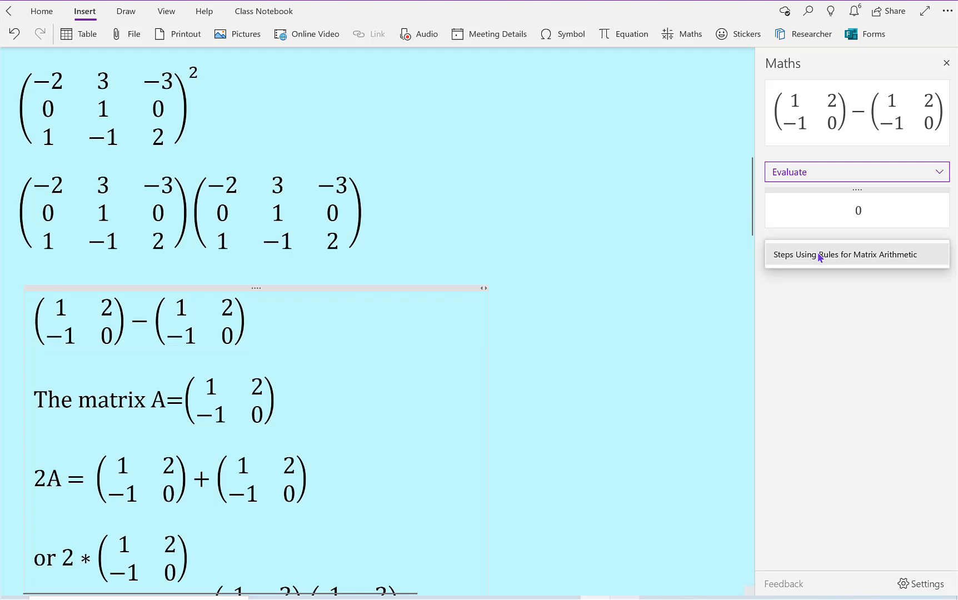
click(820, 255)
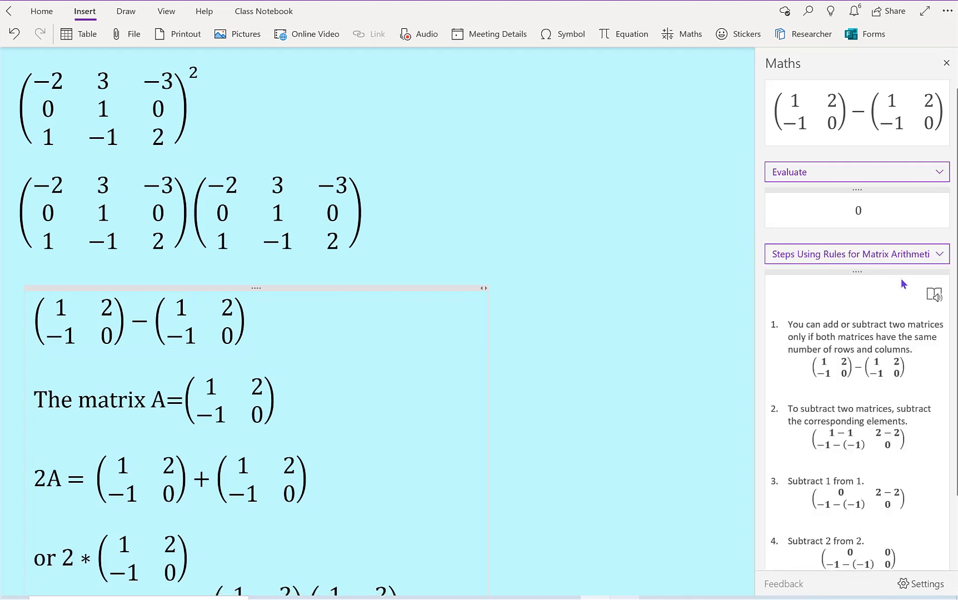
Step: Evaluate the sum of the two 2×2 matrices in the 2A line with the Maths assistant and place the result on the page beside it
drag(954, 235, 955, 300)
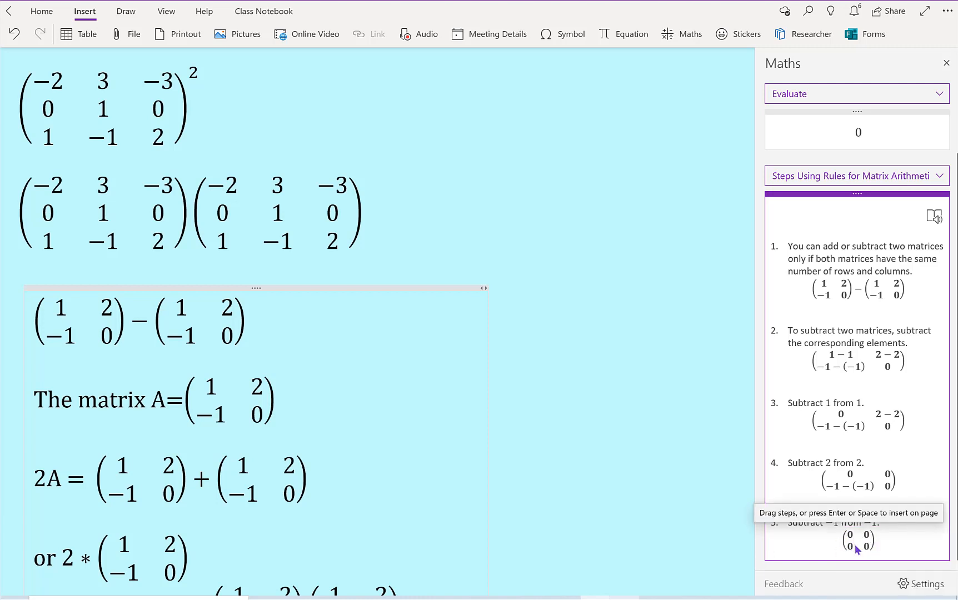
click(285, 406)
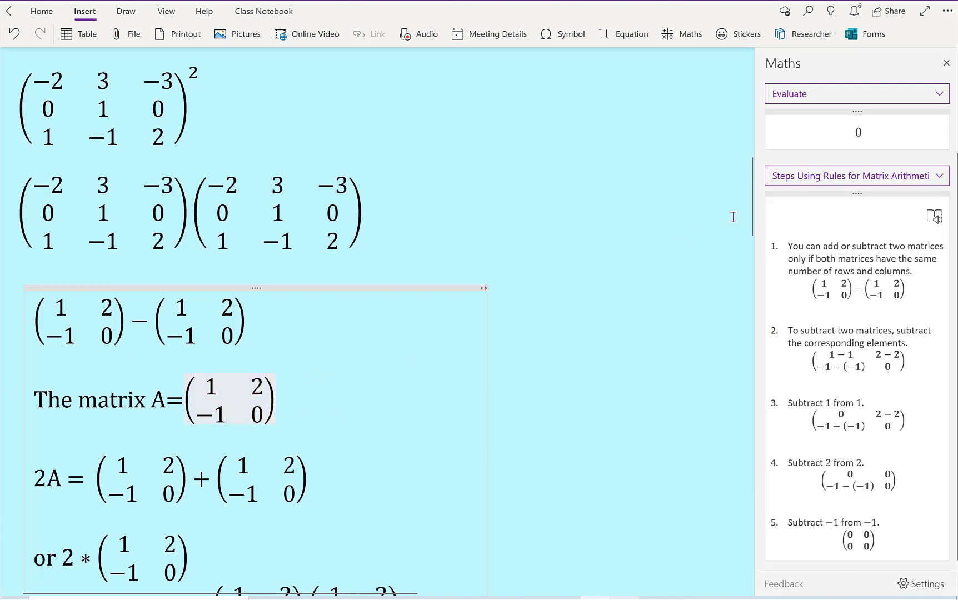
scroll(747, 217, down, 5)
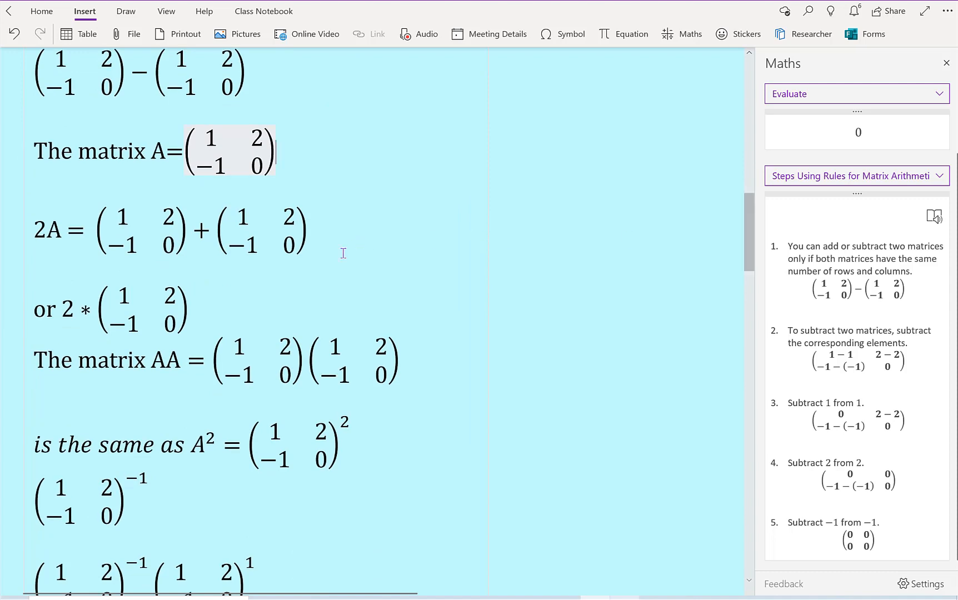
drag(289, 252, 119, 248)
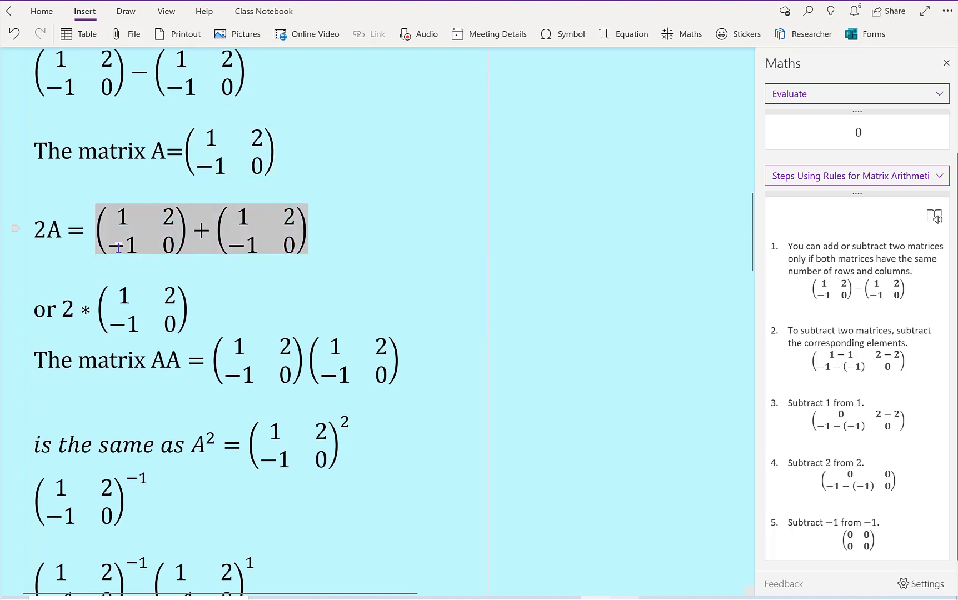
click(685, 36)
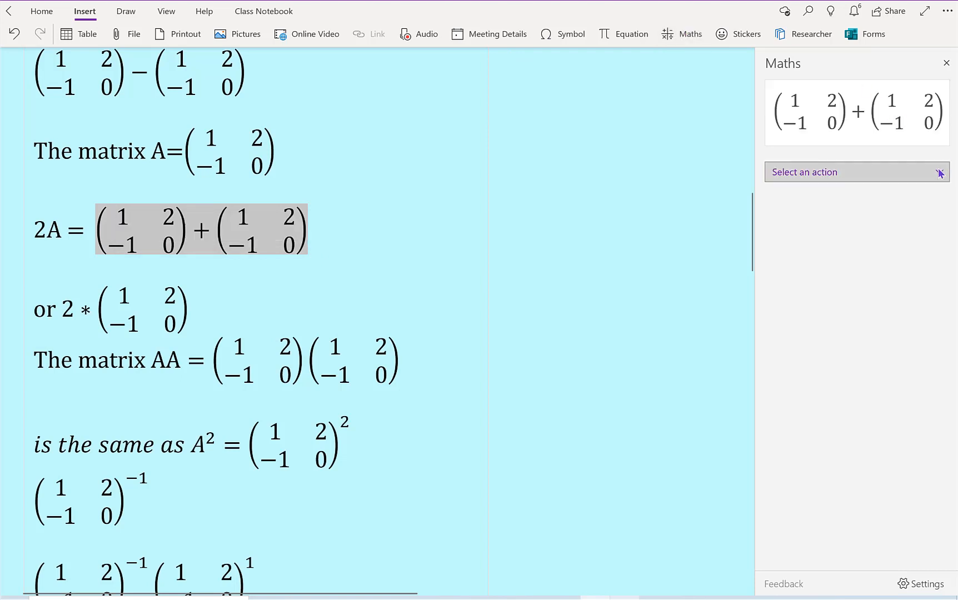
click(941, 171)
click(894, 114)
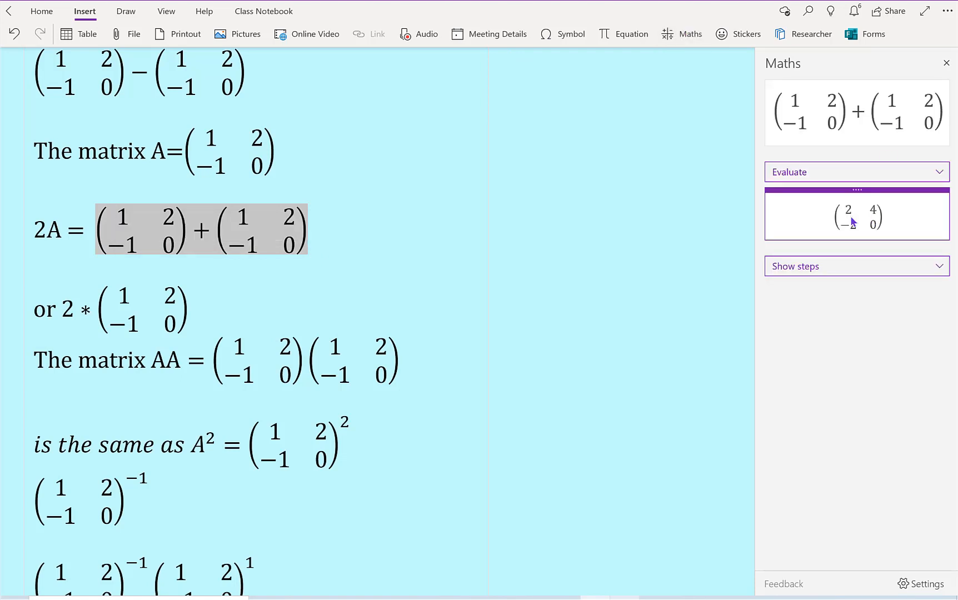
drag(855, 209, 560, 230)
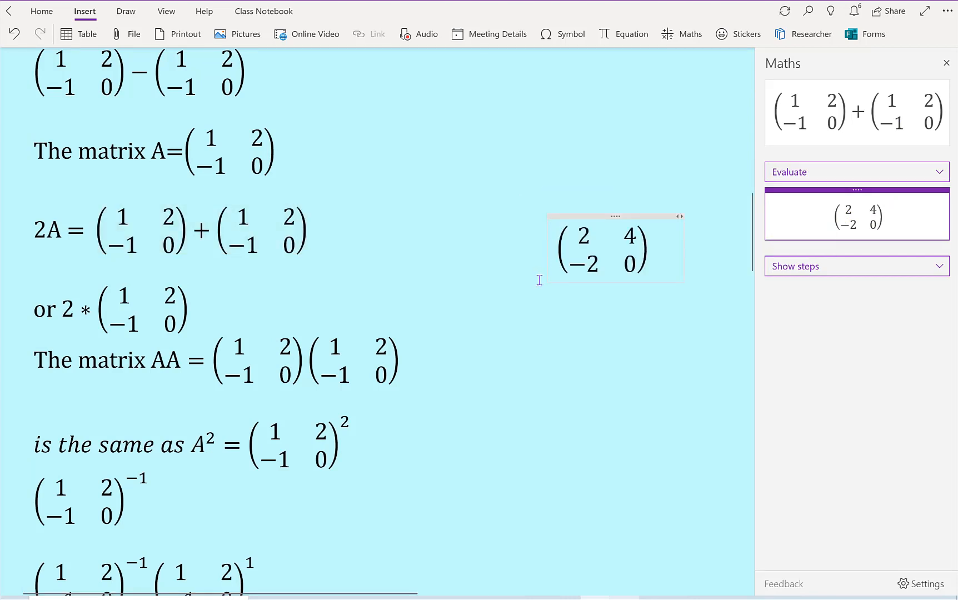
Step: Evaluate 2 times the 2×2 matrix in the line beginning "or" with the Maths assistant
click(195, 312)
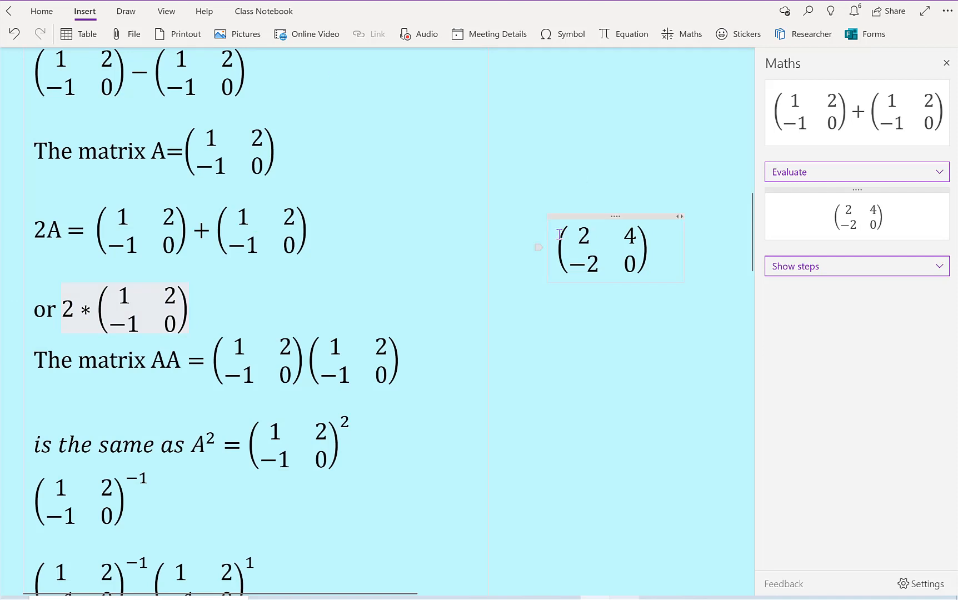
double_click(630, 255)
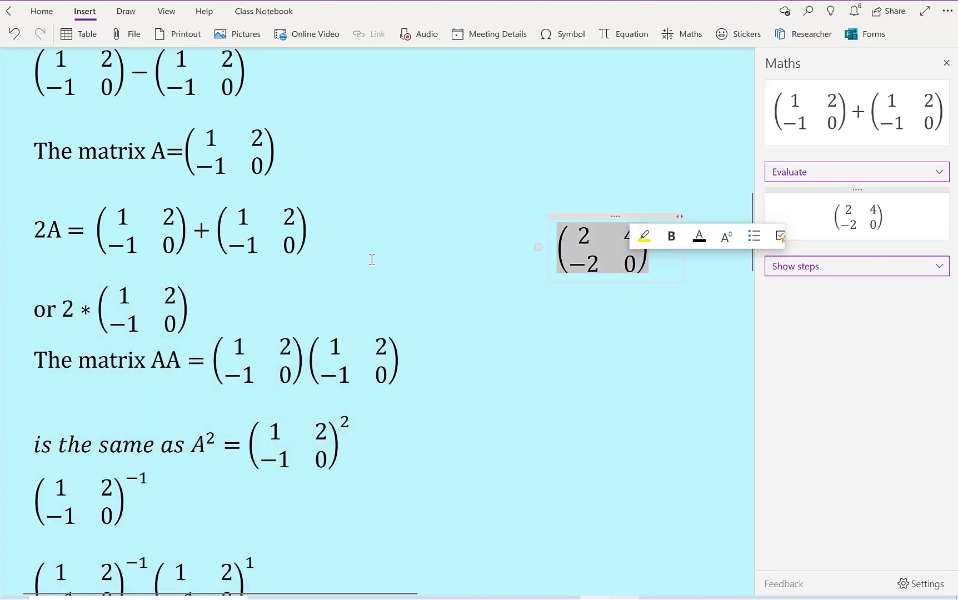
drag(199, 313, 60, 322)
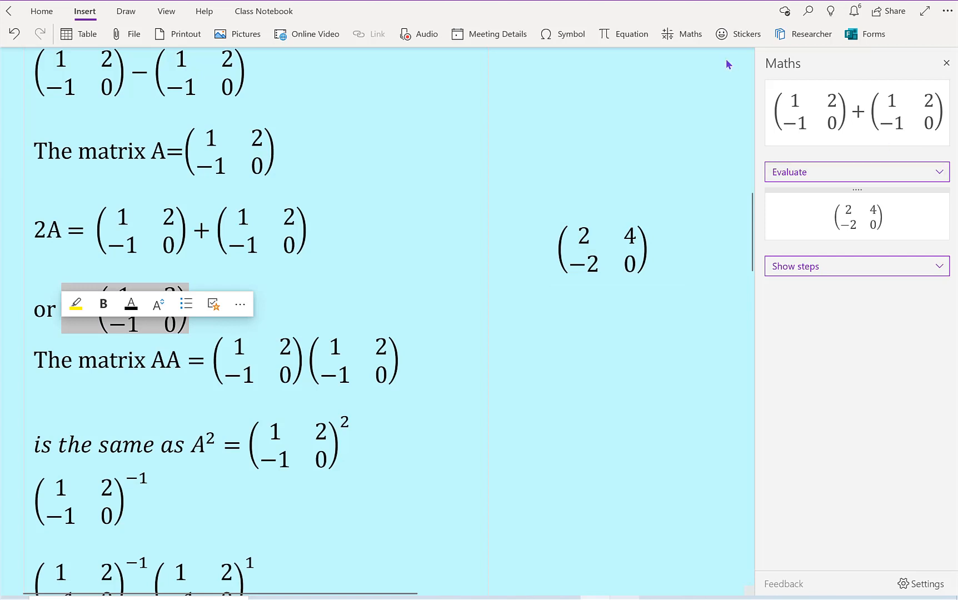
click(687, 37)
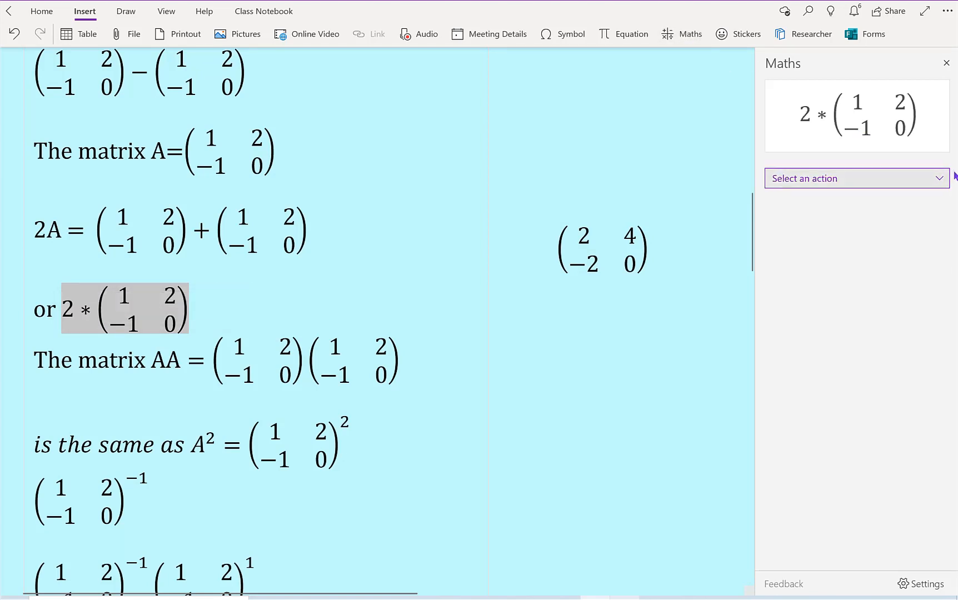
click(941, 176)
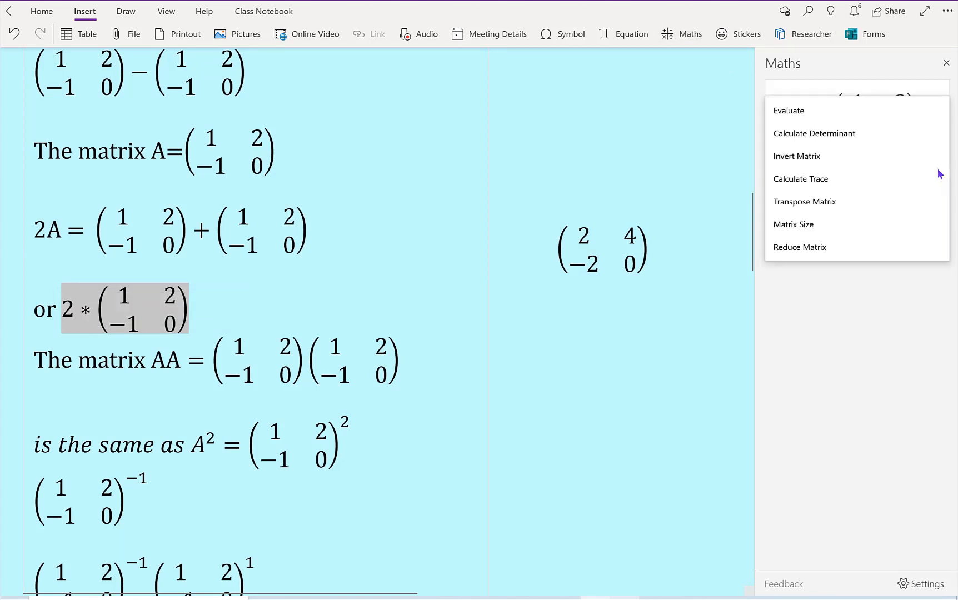
click(903, 111)
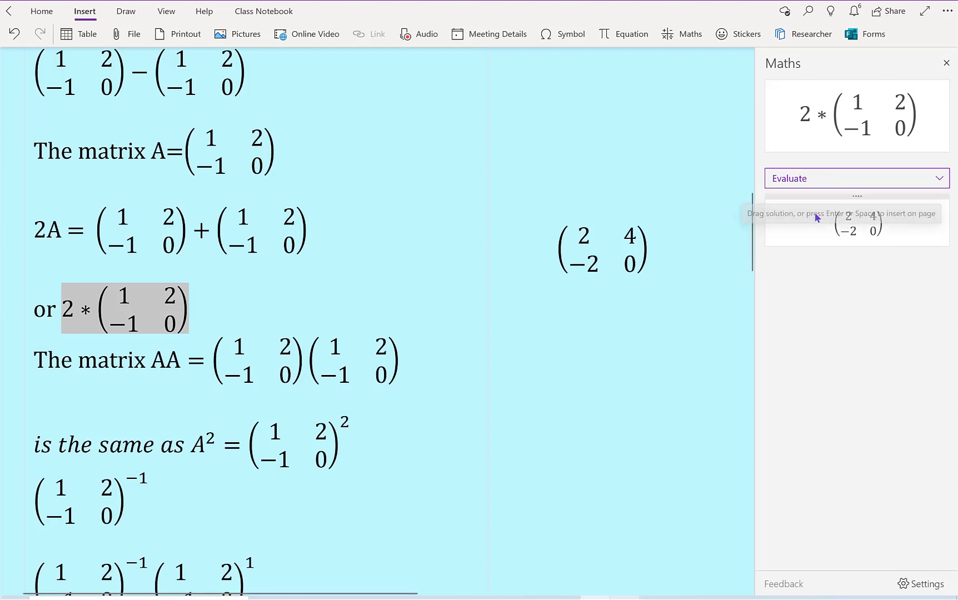
Step: Evaluate the product of the 2×2 matrix to the power −1 and the same matrix to the power 1 with the Maths assistant
click(422, 356)
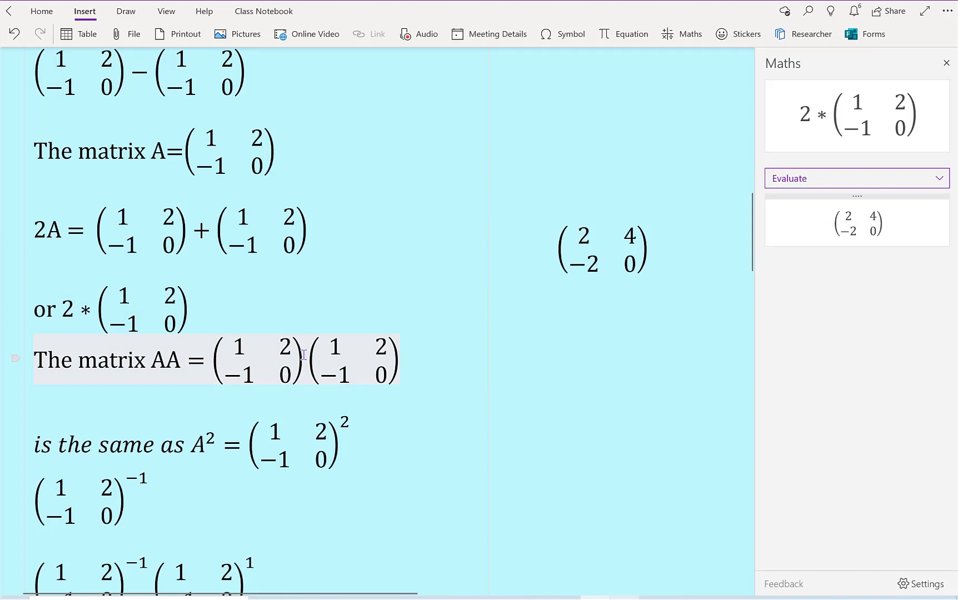
click(252, 446)
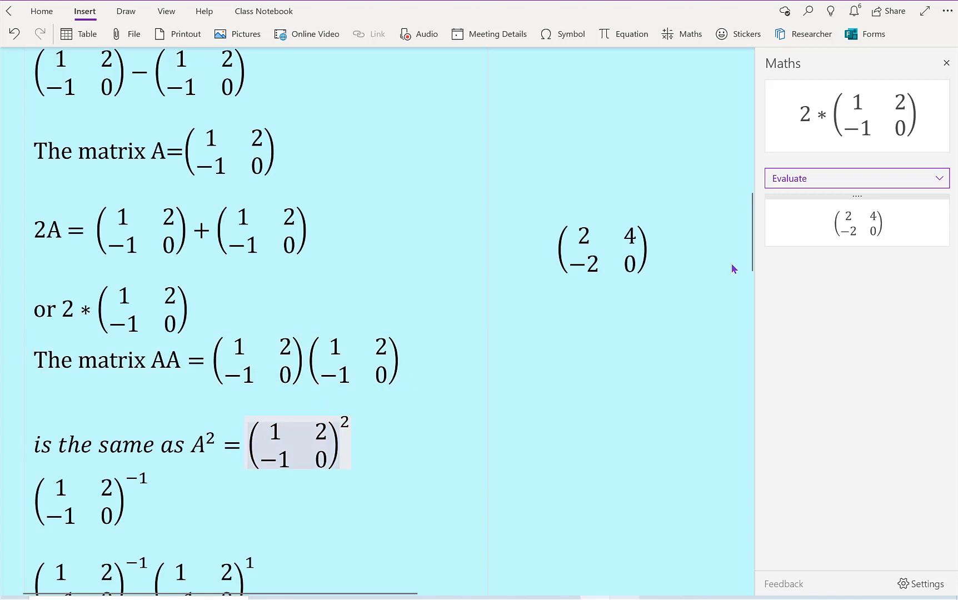
drag(750, 254, 750, 302)
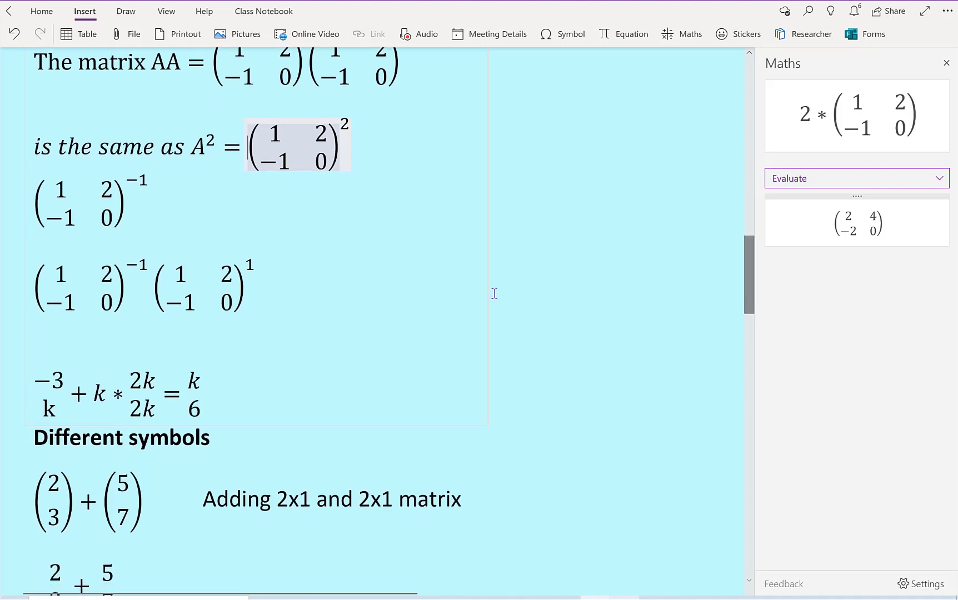
click(156, 206)
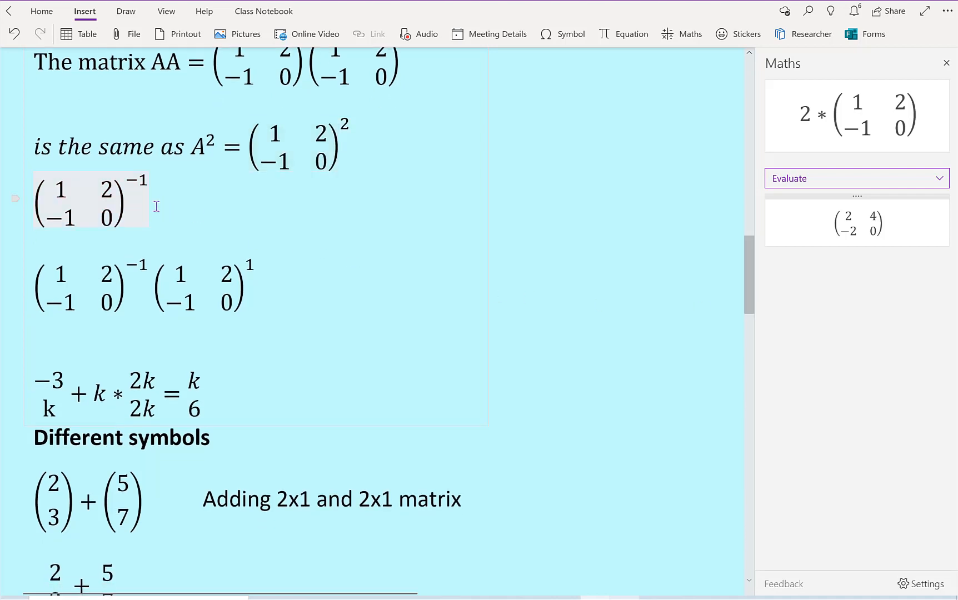
click(127, 295)
click(252, 295)
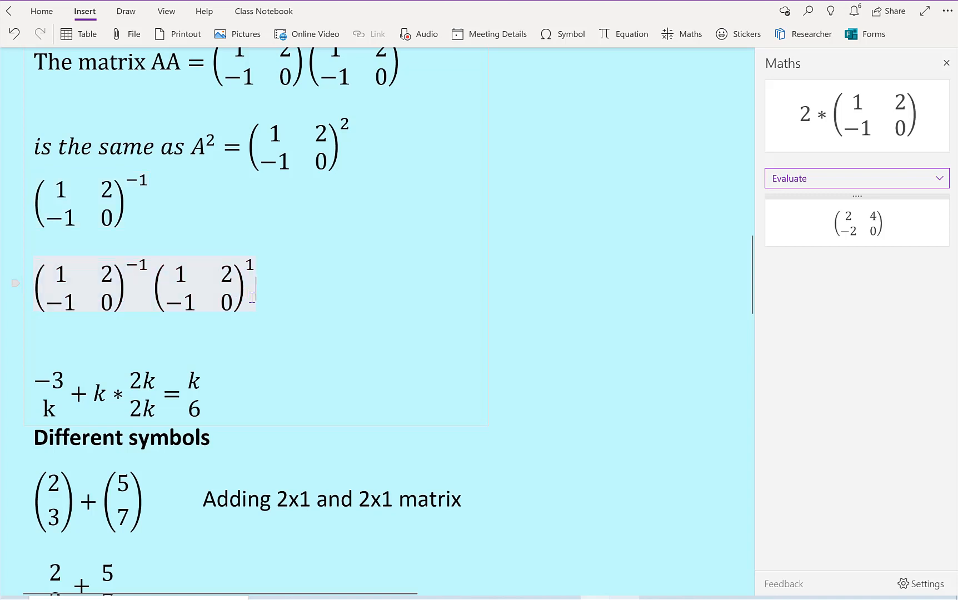
click(689, 38)
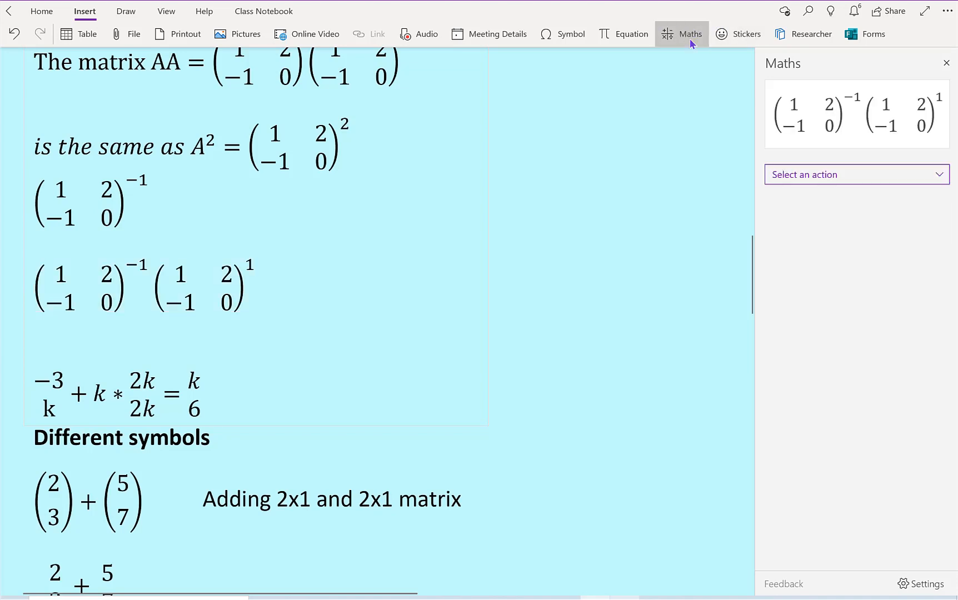
click(939, 175)
click(900, 106)
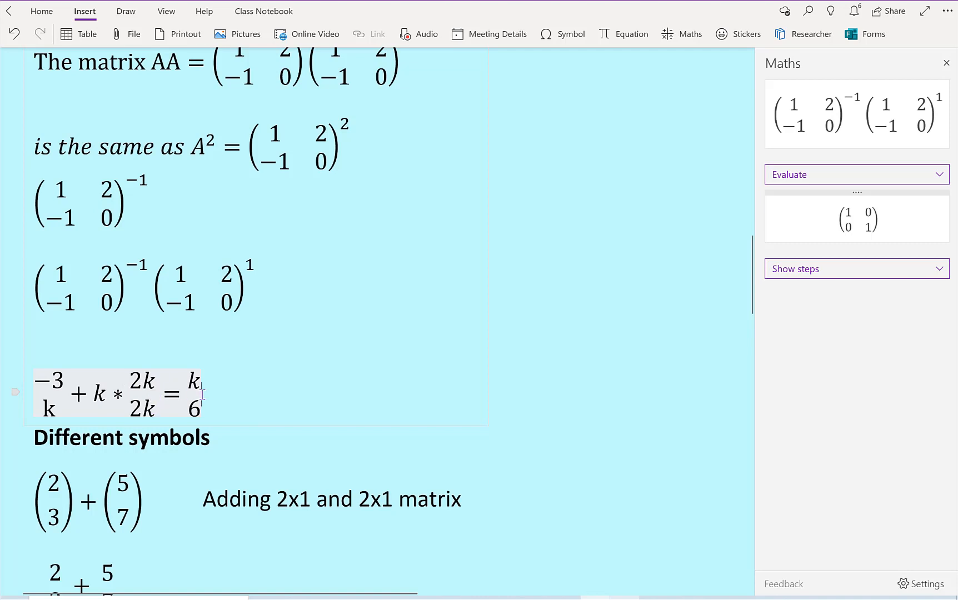
Step: Solve the column vector equation above the Different symbols heading for k with the Maths assistant, and close the assistant
drag(202, 395, 38, 399)
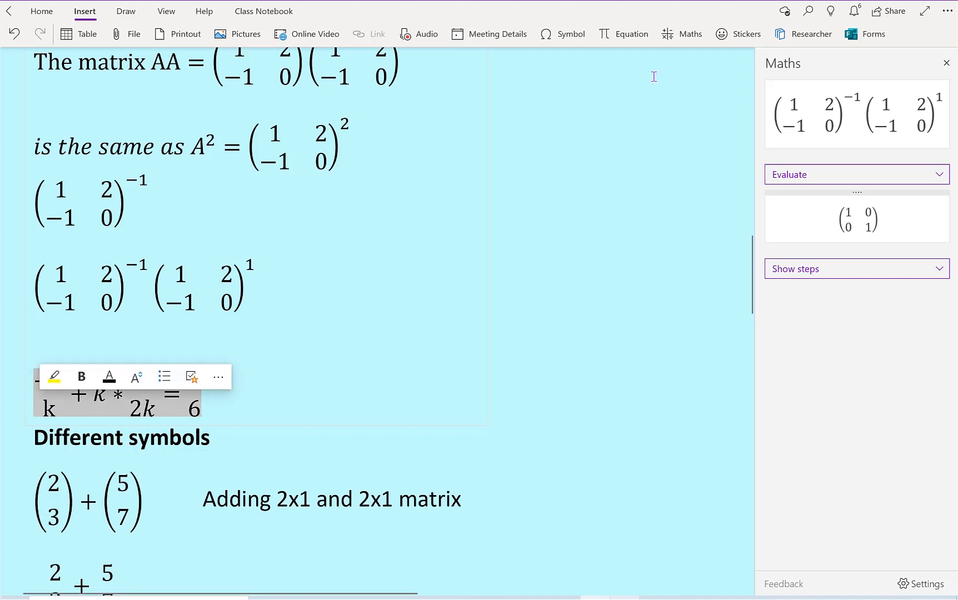
click(684, 34)
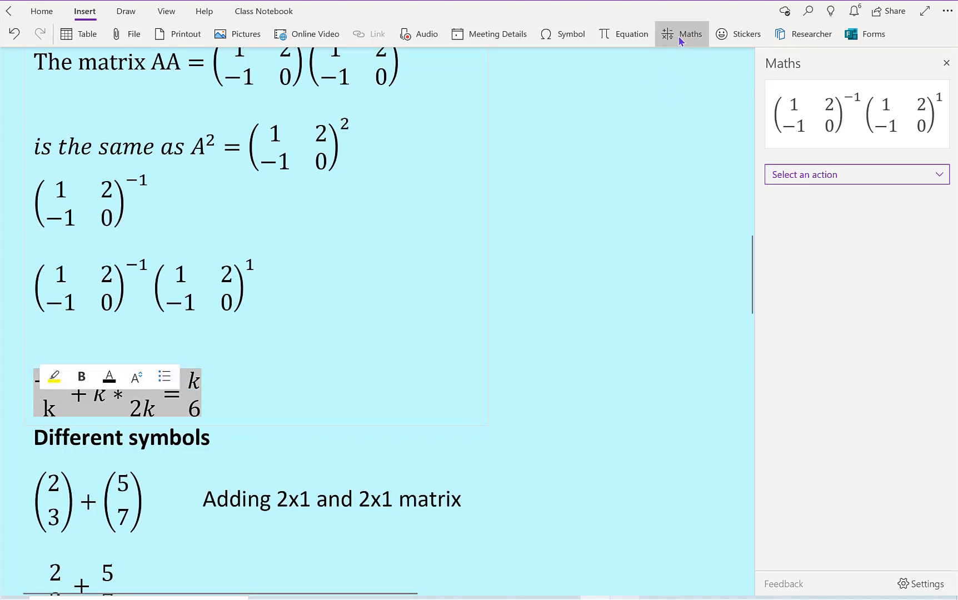
click(940, 179)
click(913, 179)
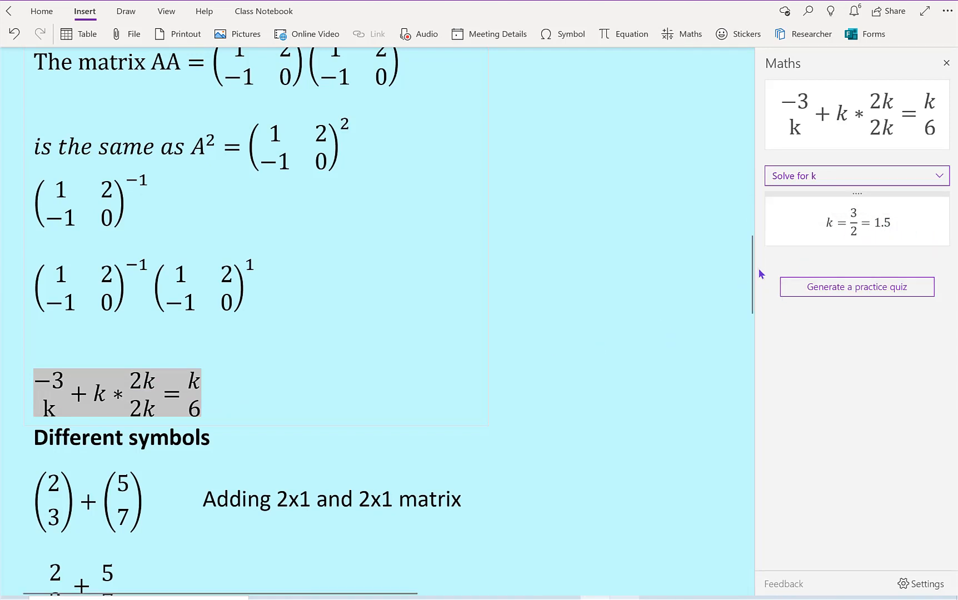
drag(751, 265, 747, 316)
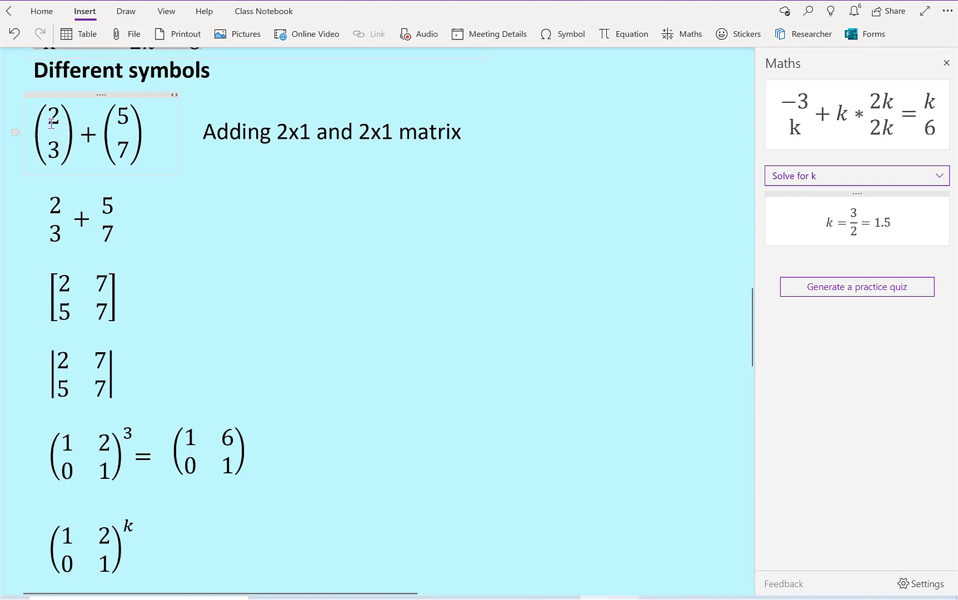
click(949, 64)
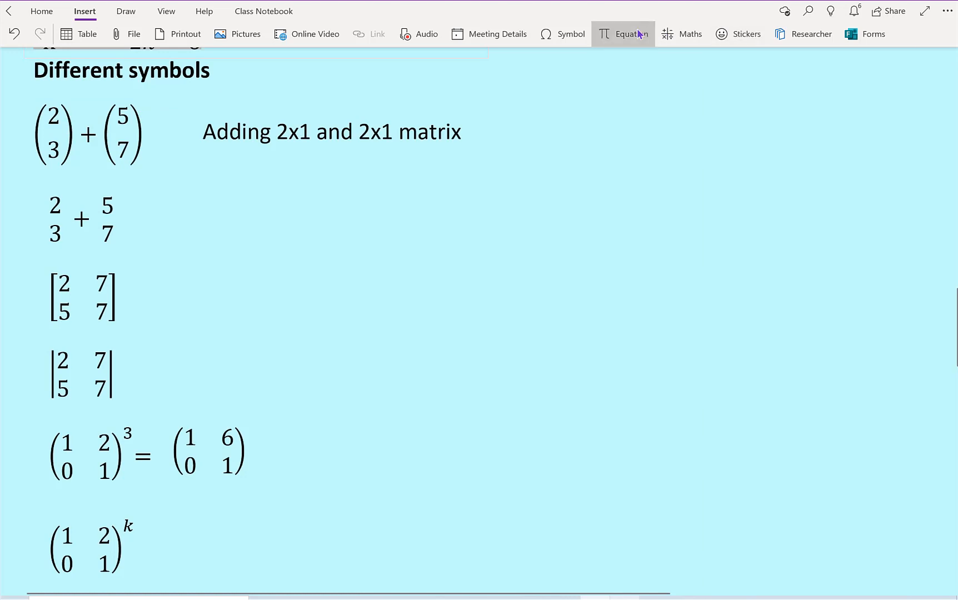
Step: Insert a Stack Object in Parentheses structure above the Different symbols heading and fill it with 2 over 3
click(639, 35)
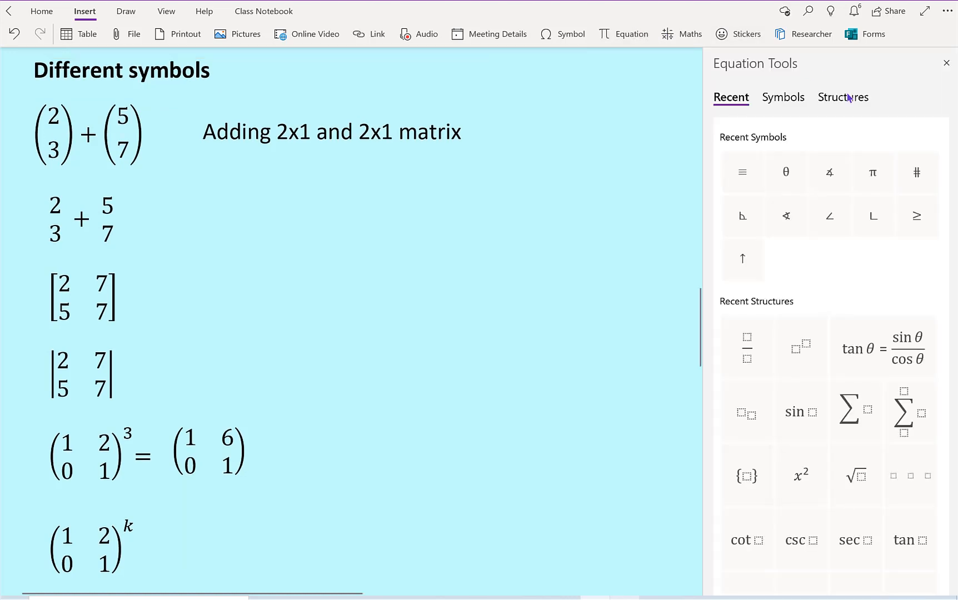
click(849, 99)
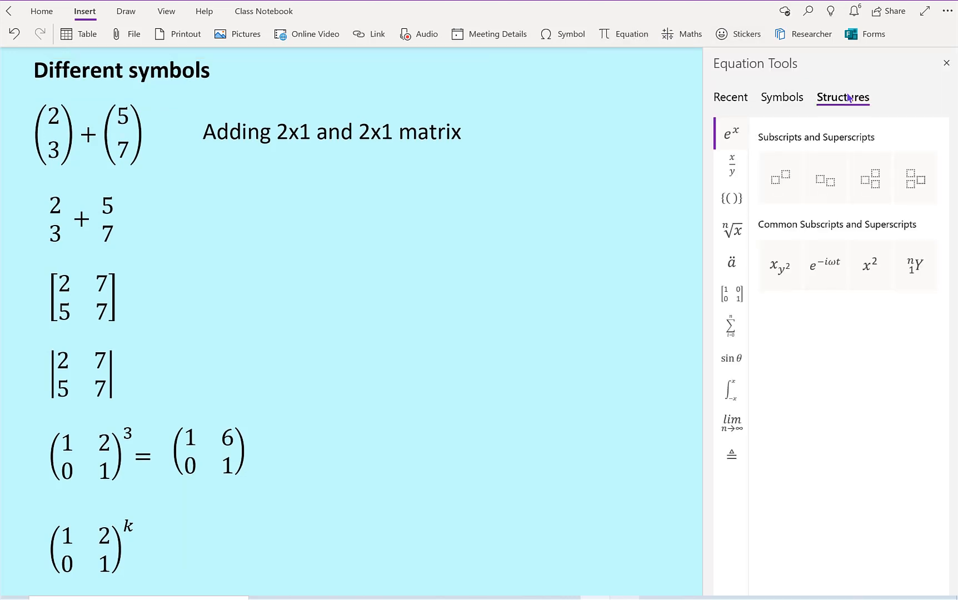
click(733, 200)
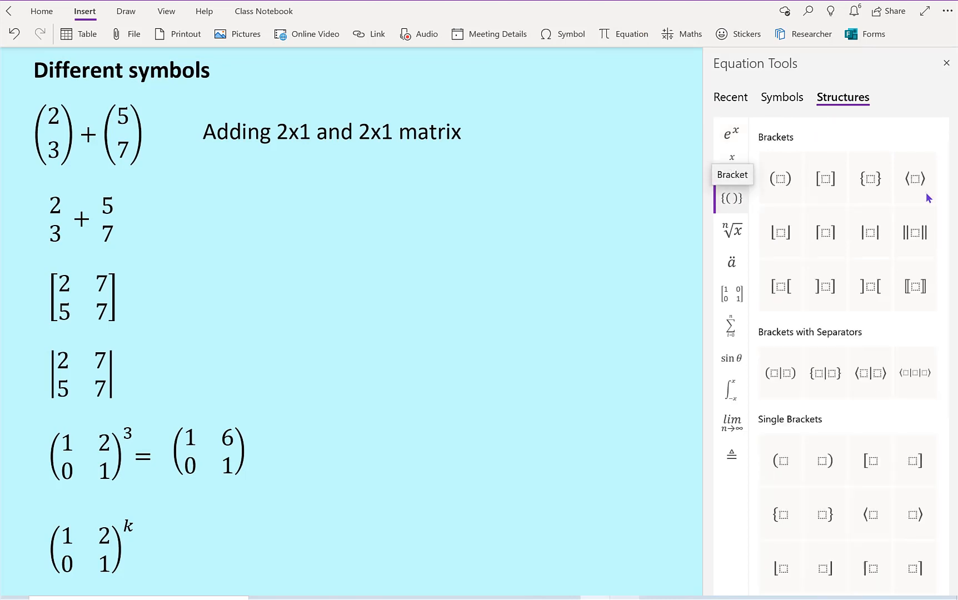
drag(945, 207, 943, 388)
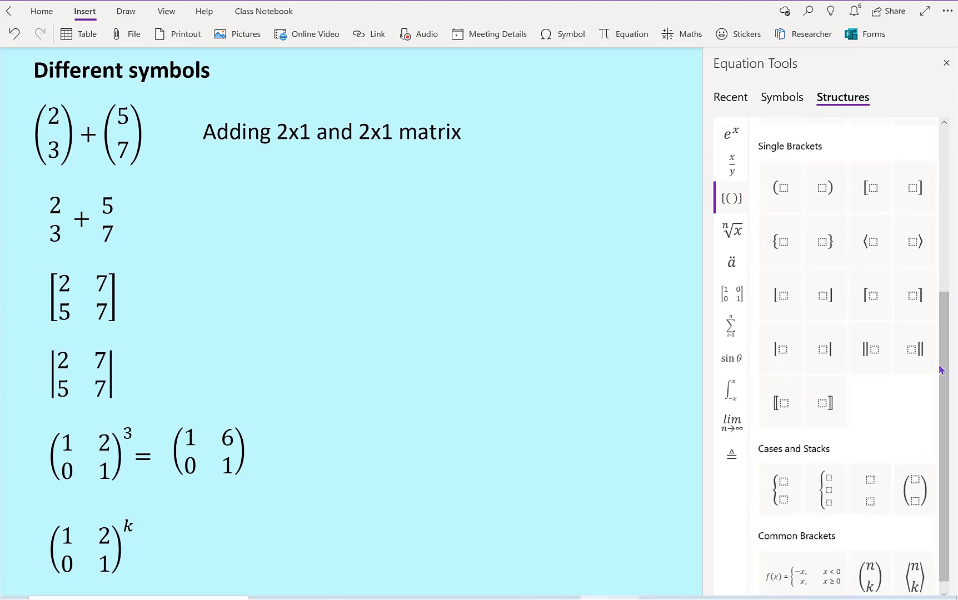
click(914, 507)
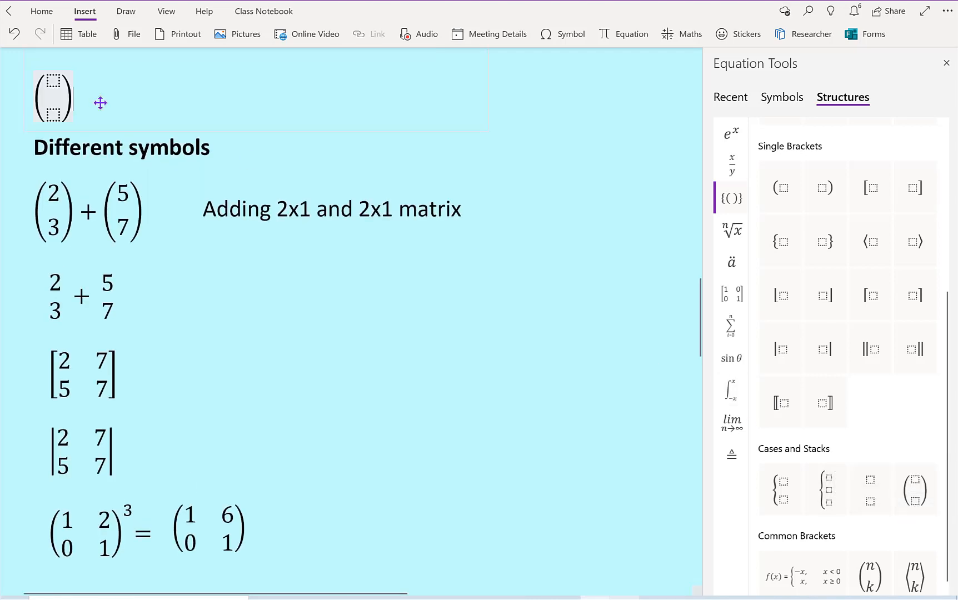
click(59, 82)
text(2)
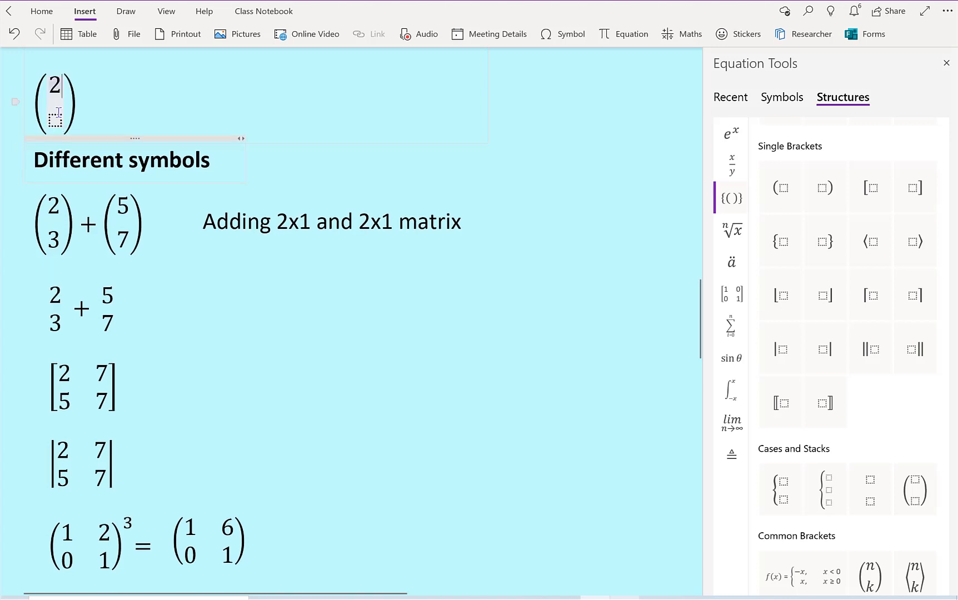
click(55, 118)
text(3)
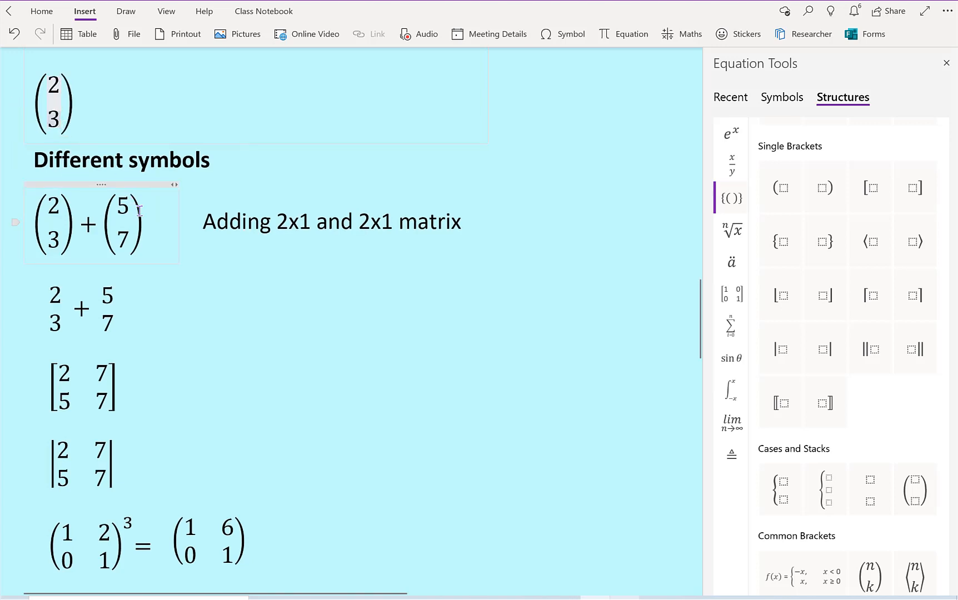
Step: Close Equation Tools and evaluate the sum of the parenthesised column vectors 2 over 3 and 5 over 7 with the Maths assistant
drag(140, 210, 38, 210)
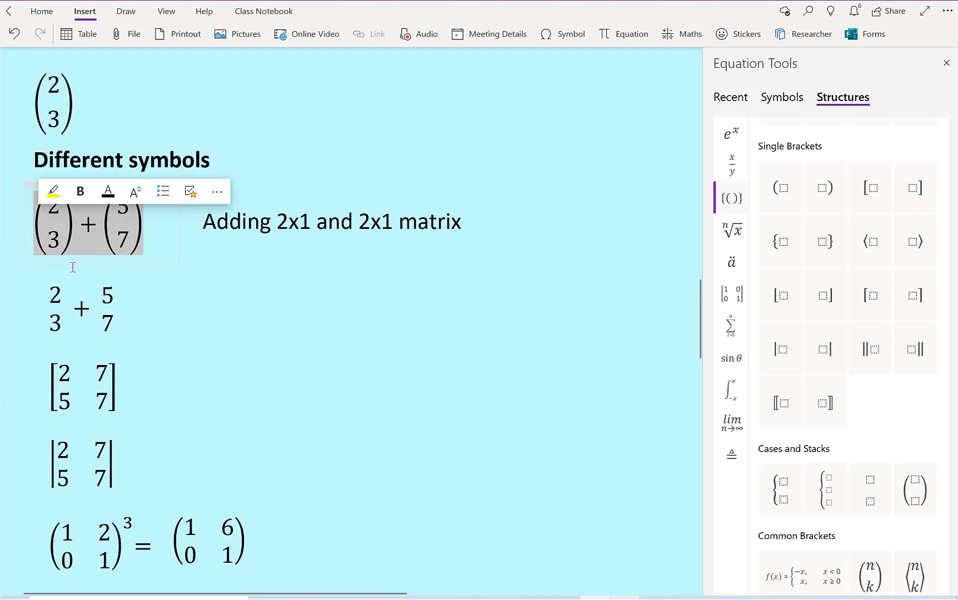
click(194, 253)
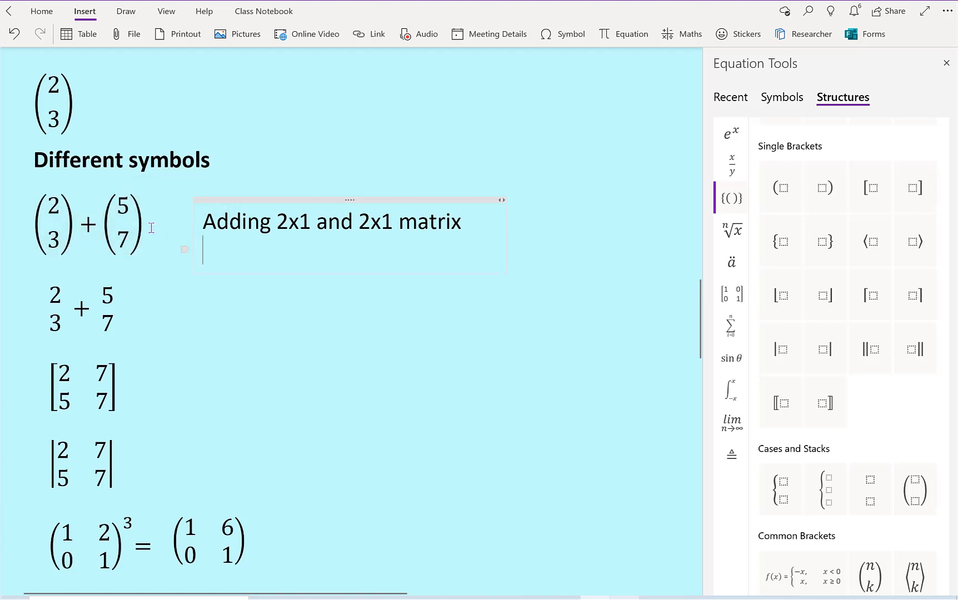
drag(135, 226, 38, 228)
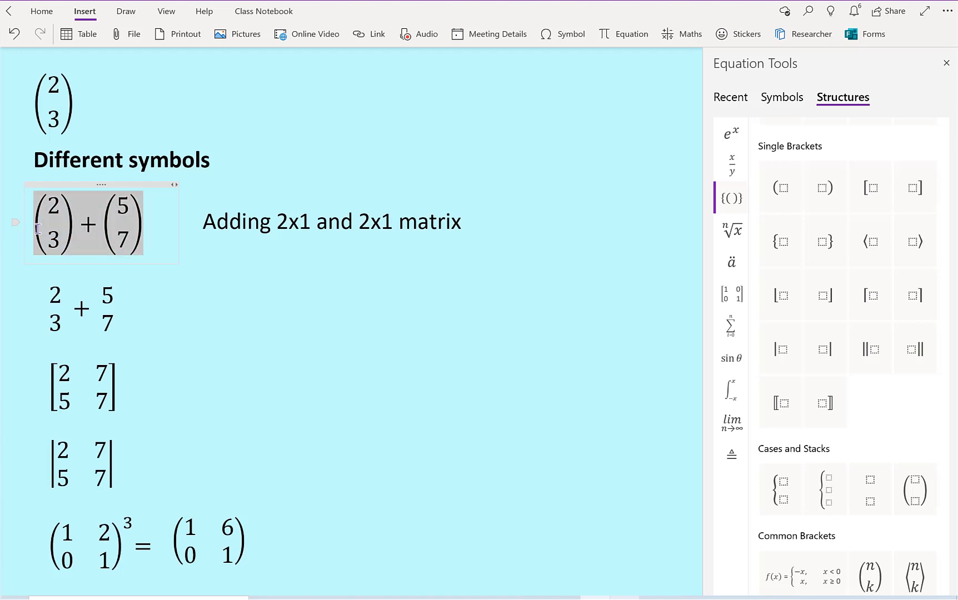
click(188, 281)
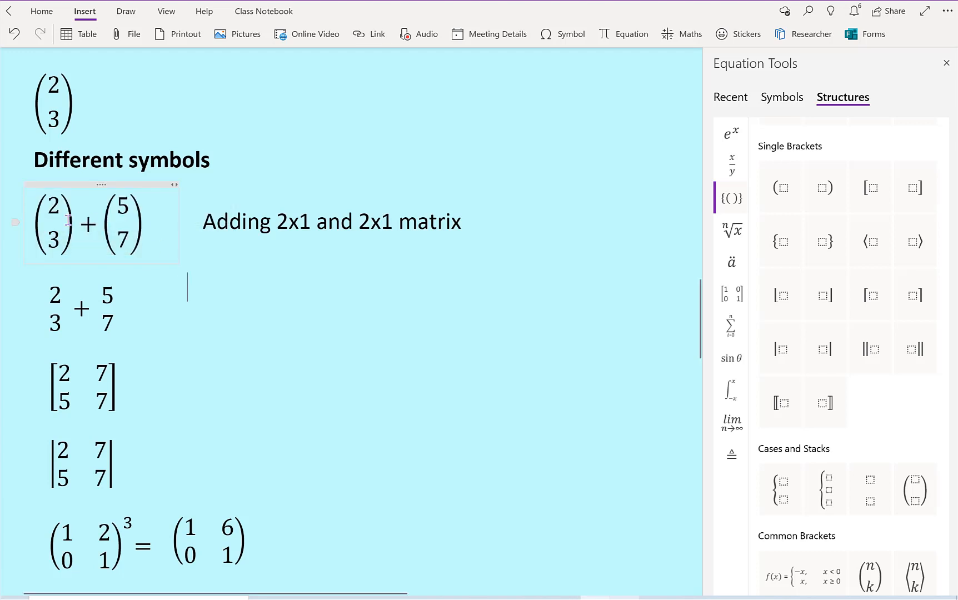
double_click(44, 221)
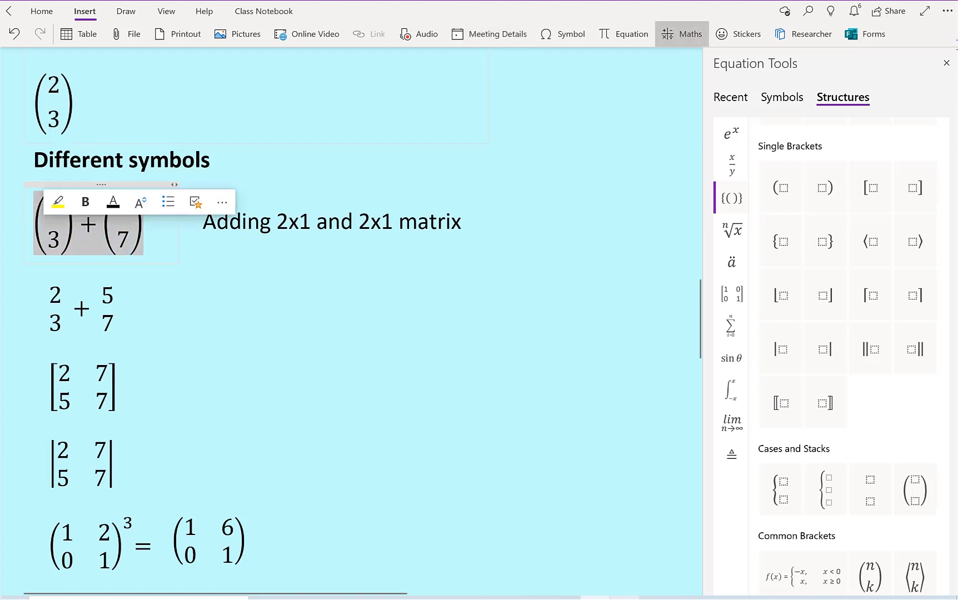
click(948, 66)
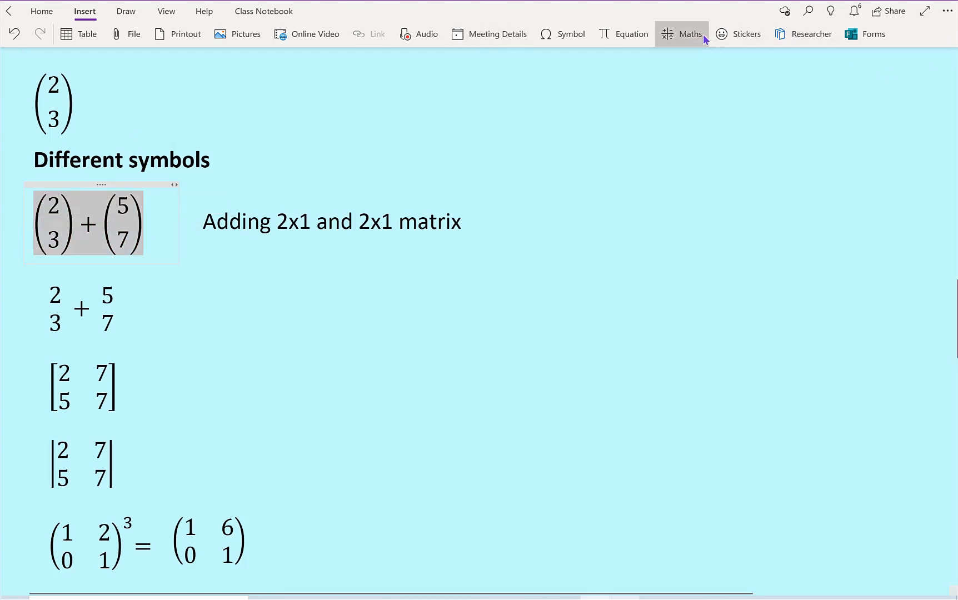
click(702, 35)
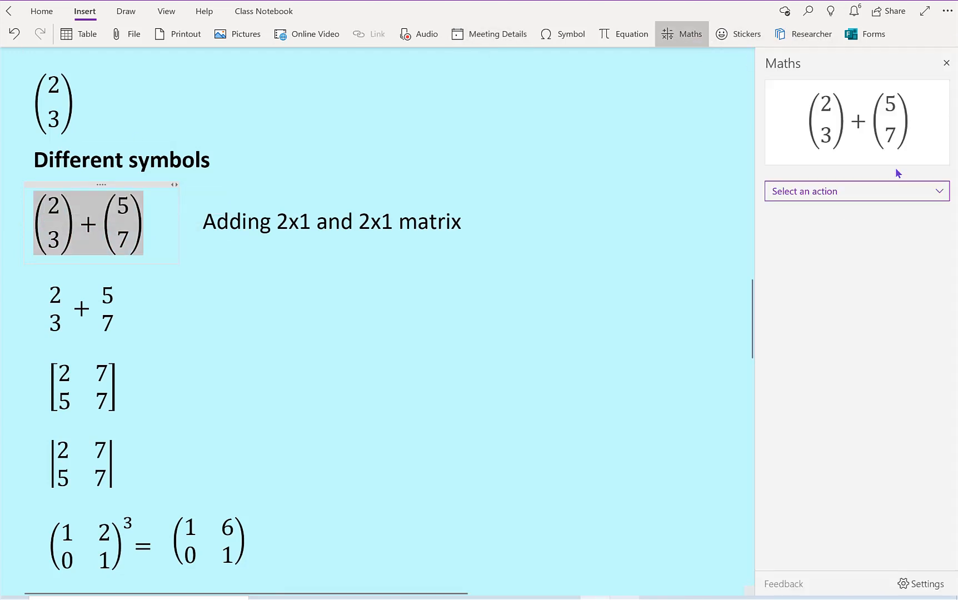
click(939, 191)
click(895, 153)
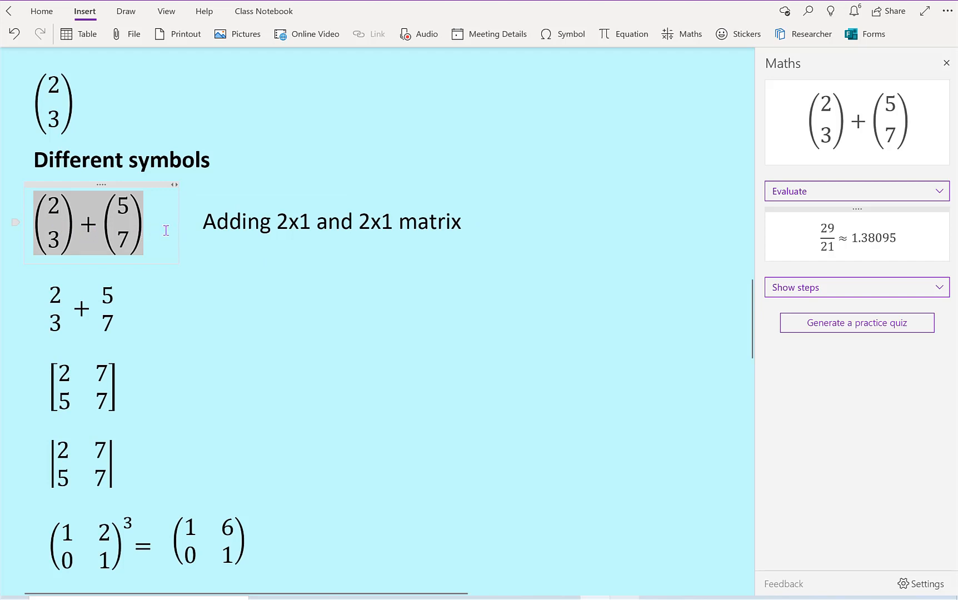
Step: Evaluate the sum of the unbracketed 2×1 matrices 2 over 3 and 5 over 7 with the Maths assistant
click(126, 311)
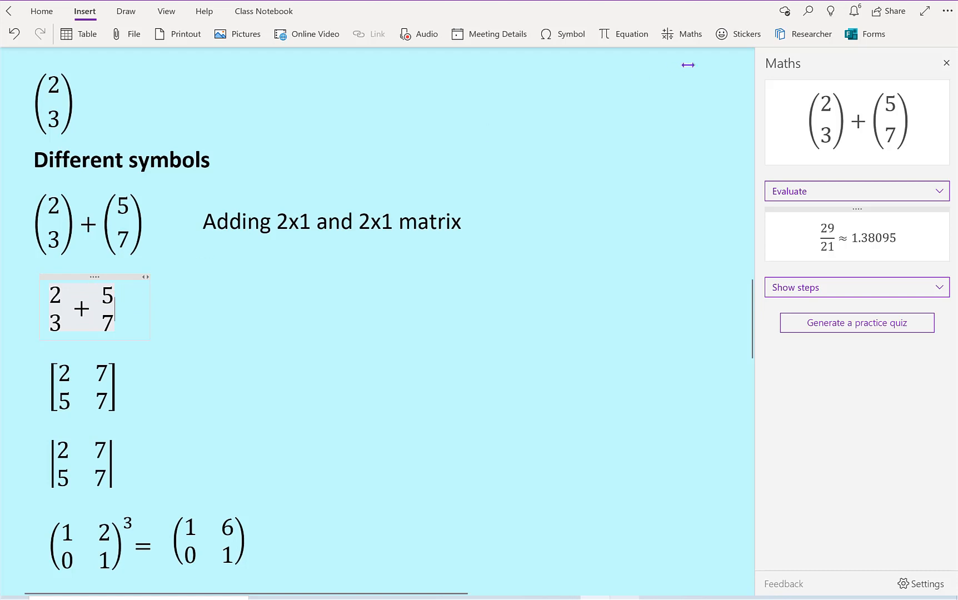
click(692, 42)
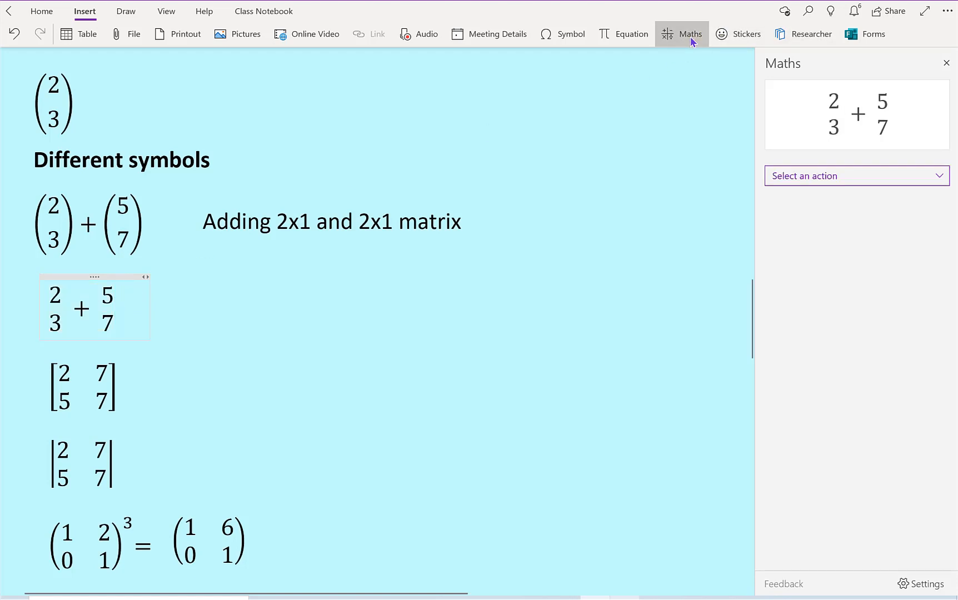
click(939, 177)
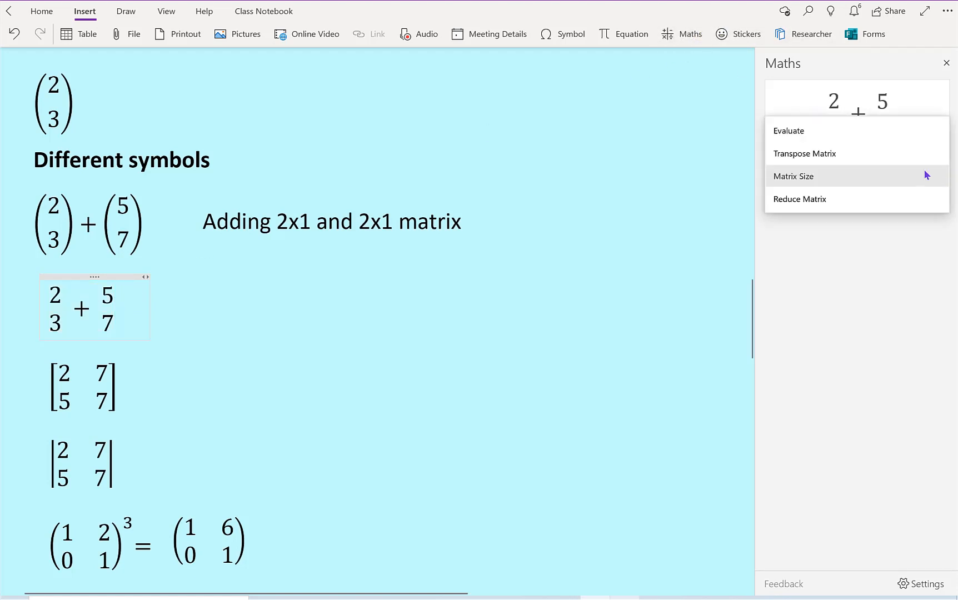
click(892, 135)
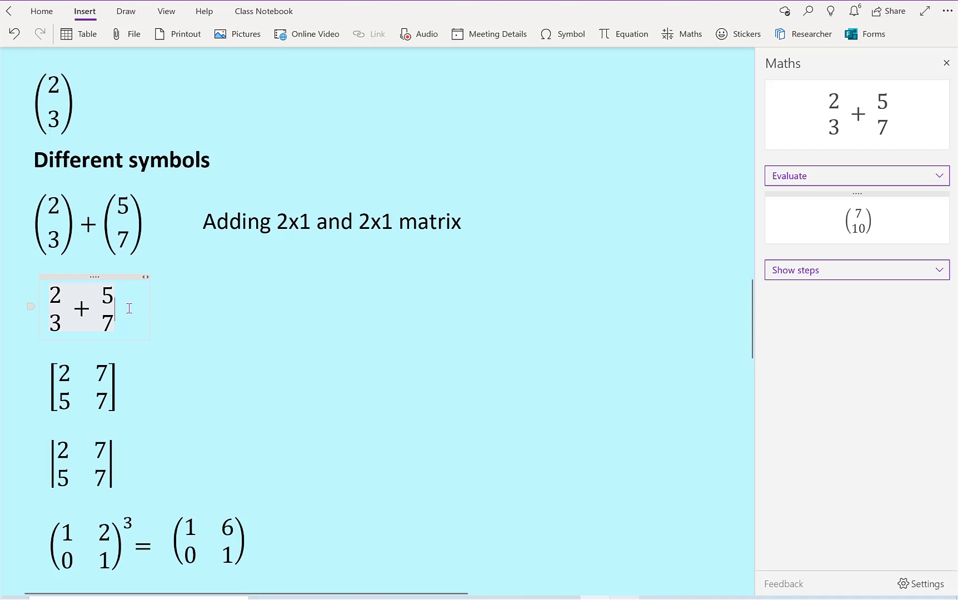
Step: Insert a 2 x 1 Empty Matrix structure at the end of the unbracketed sum, and close Equation Tools
click(632, 37)
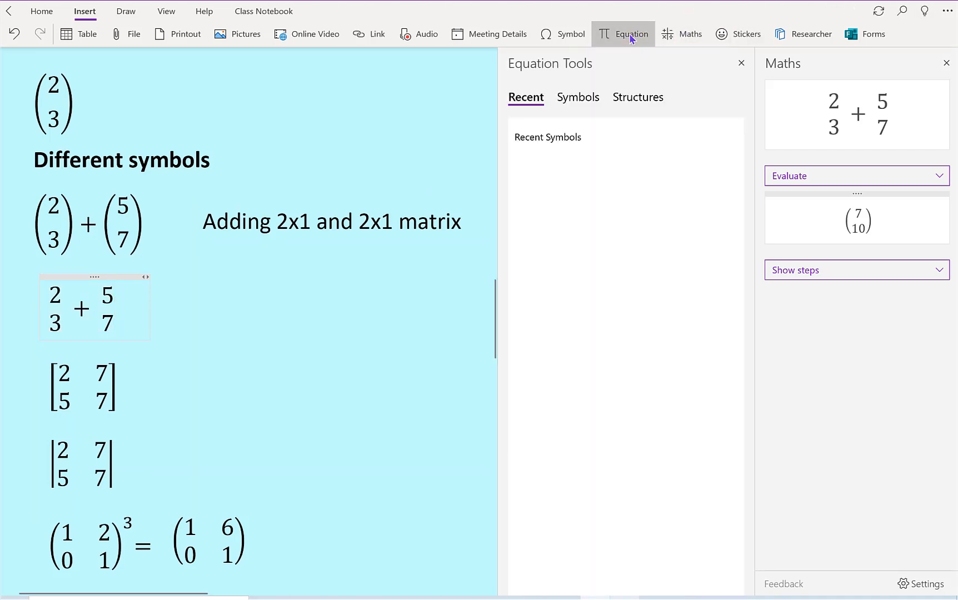
click(625, 99)
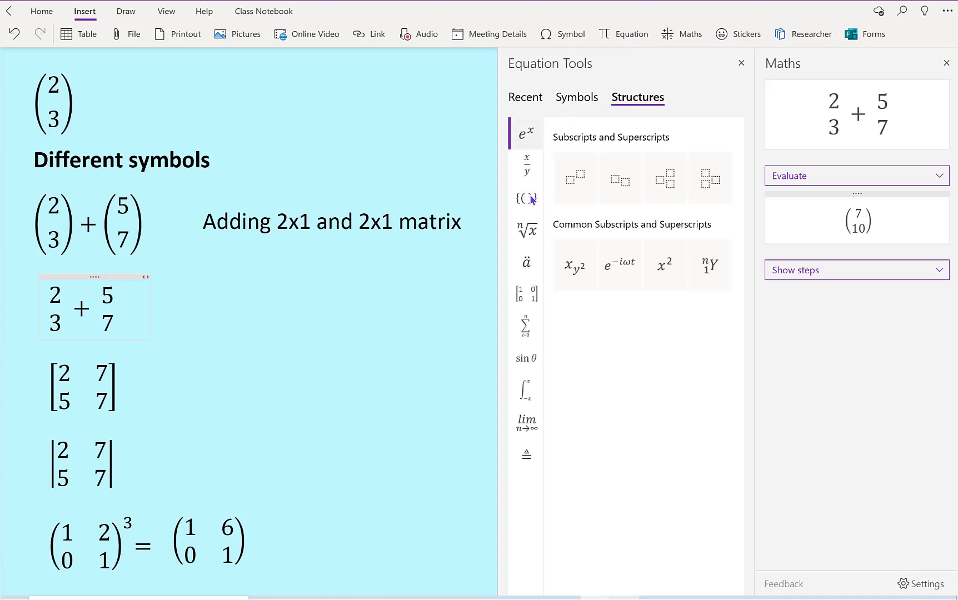
click(532, 300)
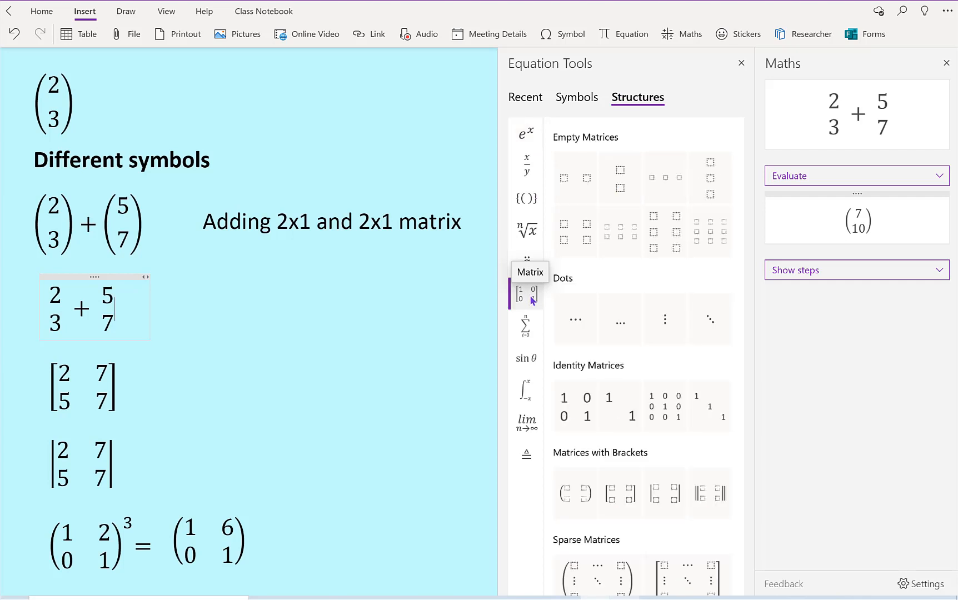
click(622, 190)
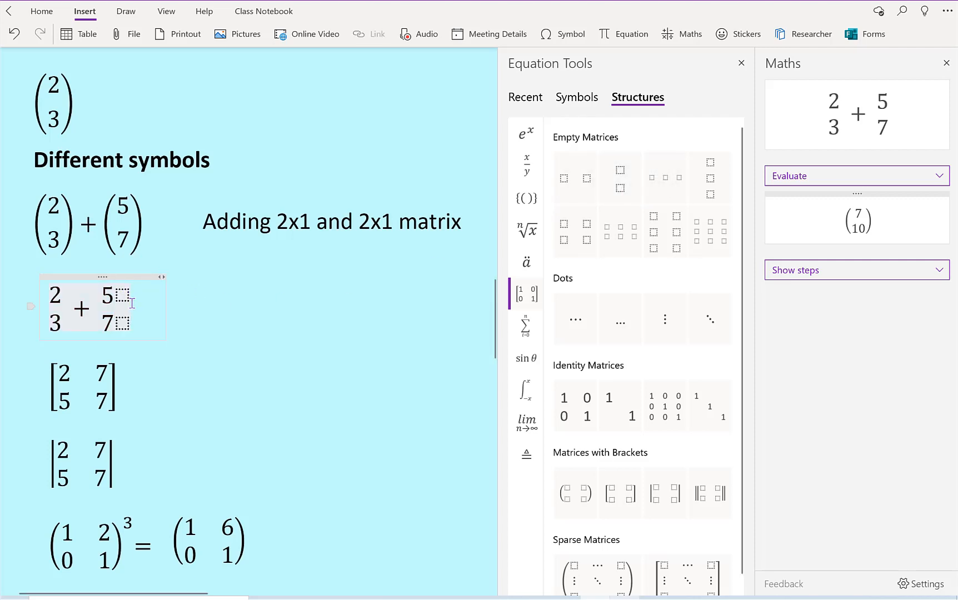
click(741, 63)
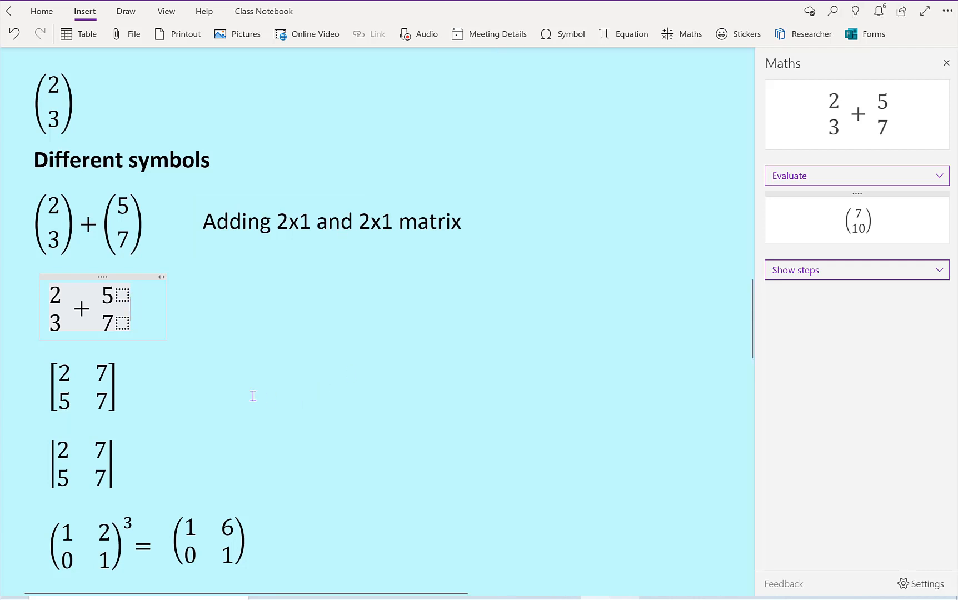
Step: Evaluate the square-bracketed 2×2 matrix with the Maths assistant, and calculate its inverse with Invert Matrix
click(139, 389)
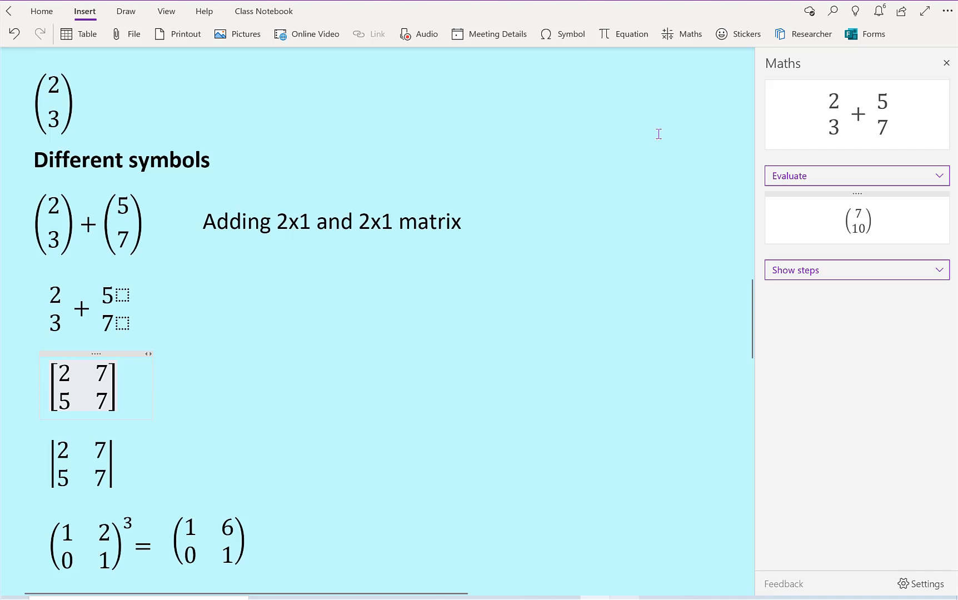
click(687, 37)
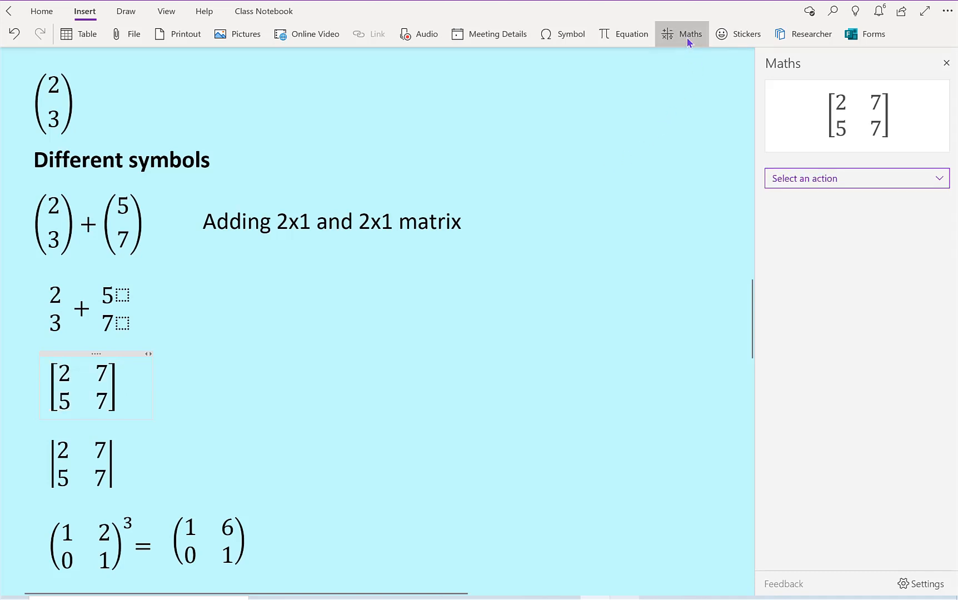
click(941, 180)
click(897, 112)
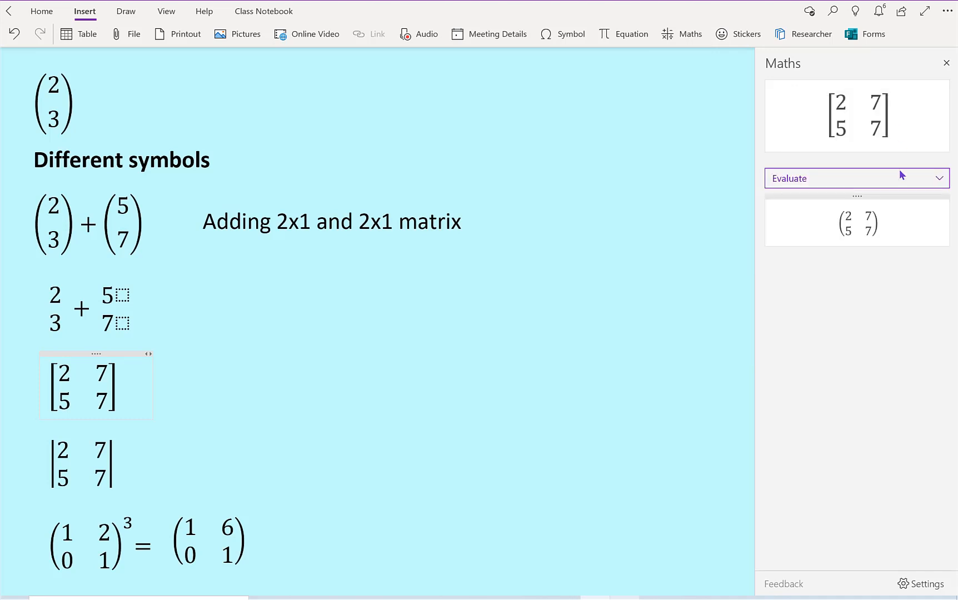
click(946, 179)
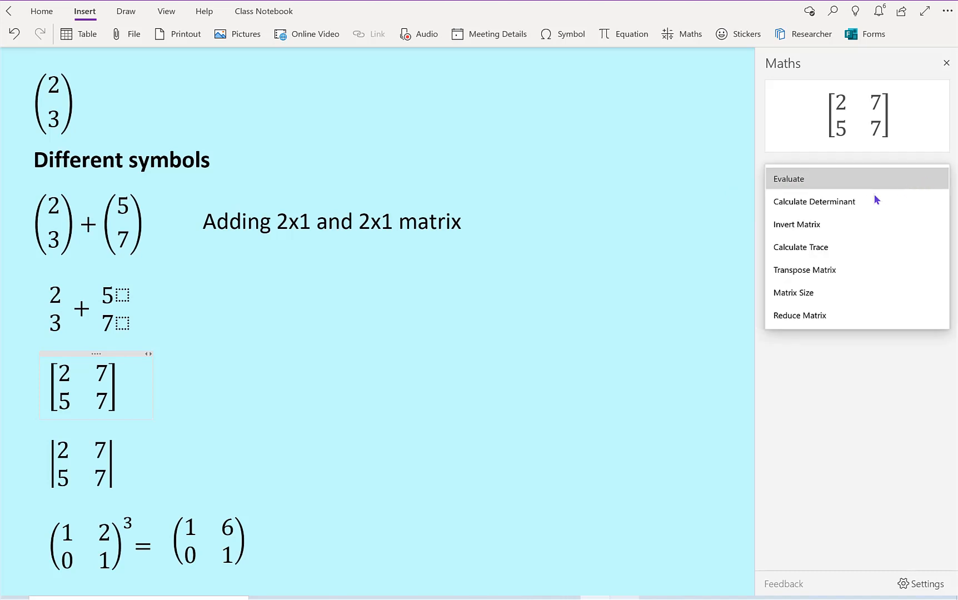
click(831, 225)
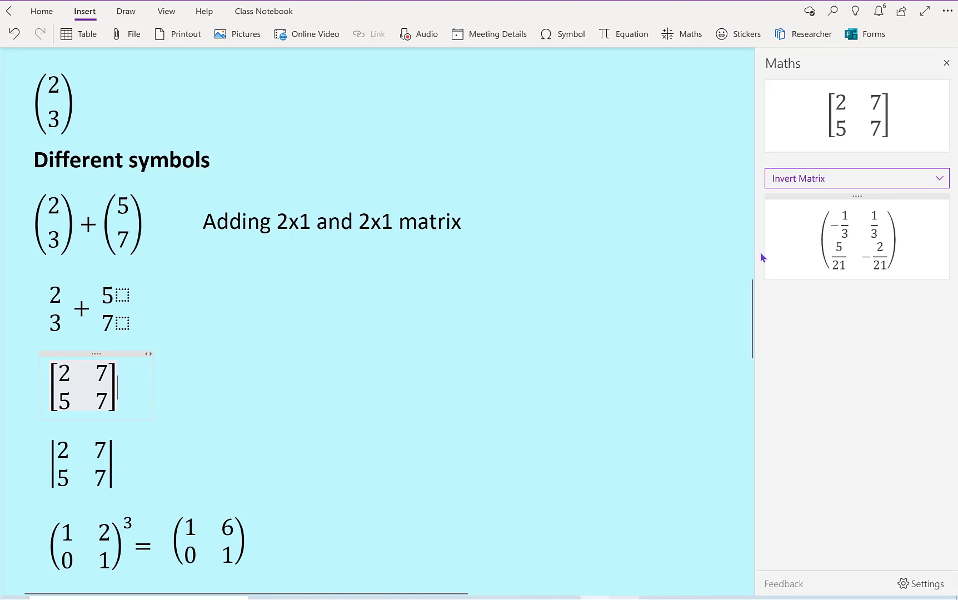
scroll(752, 356, down, 5)
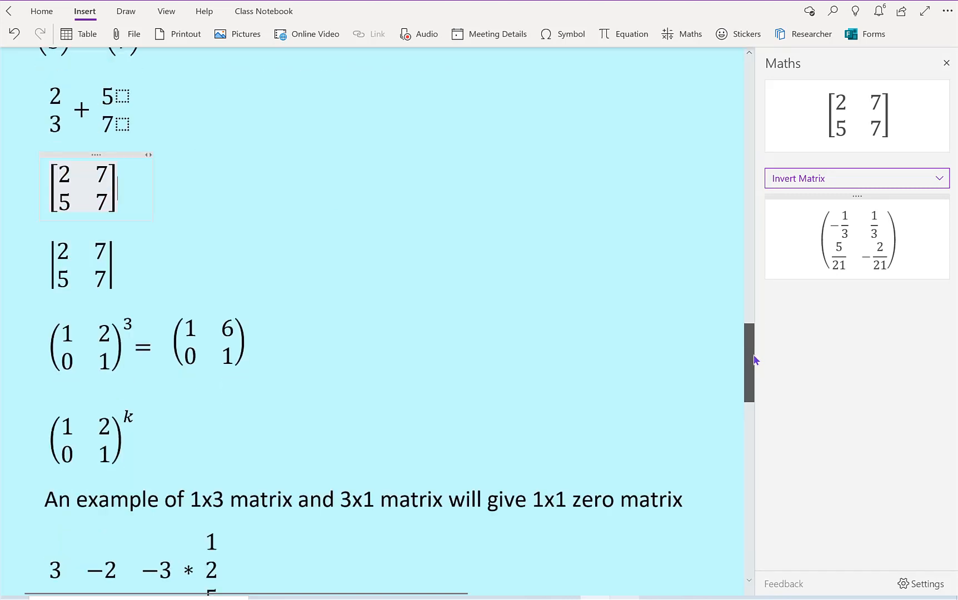